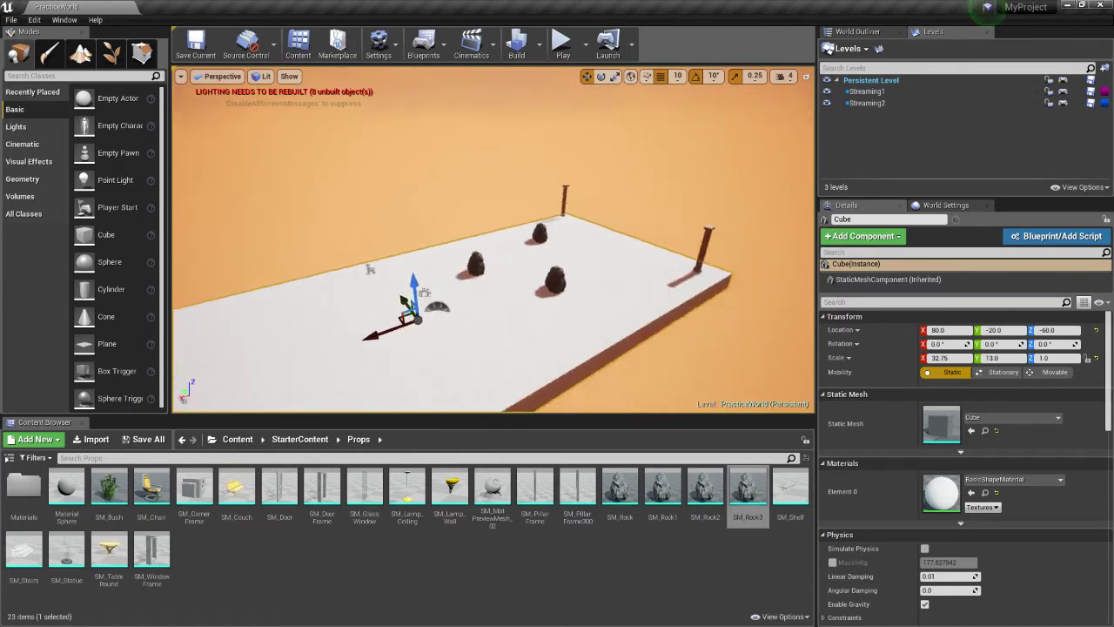
Examine the three rocks on the platform, selecting each one in turn
right_click_drag(408, 298, 429, 282)
left_click(542, 261)
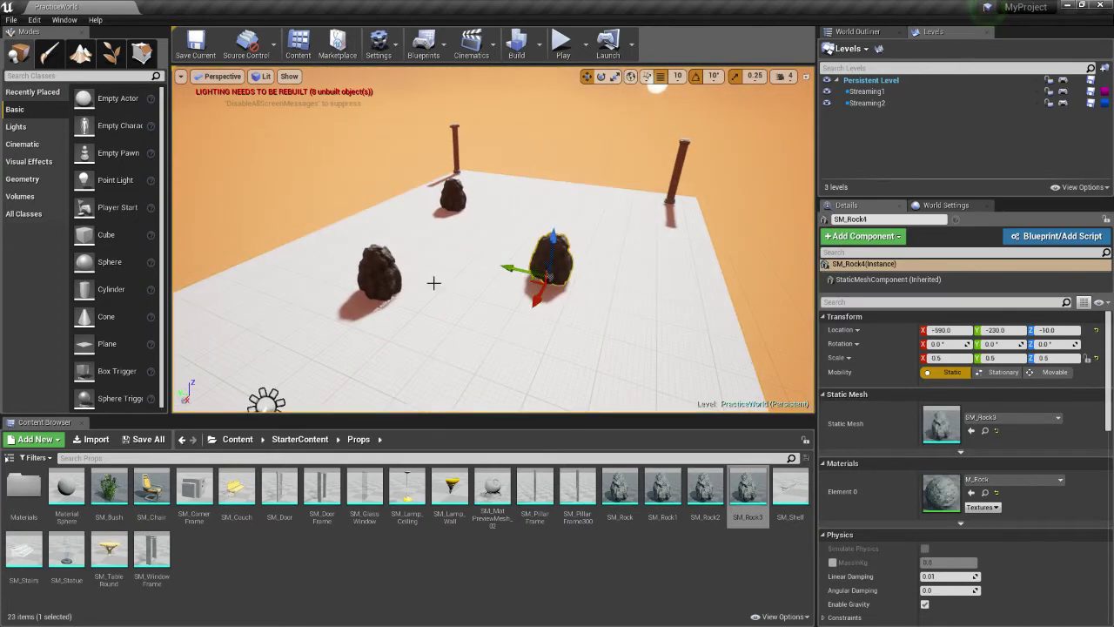
left_click(550, 259)
left_click(523, 263)
left_click(546, 263)
left_click(448, 191)
left_click(371, 277)
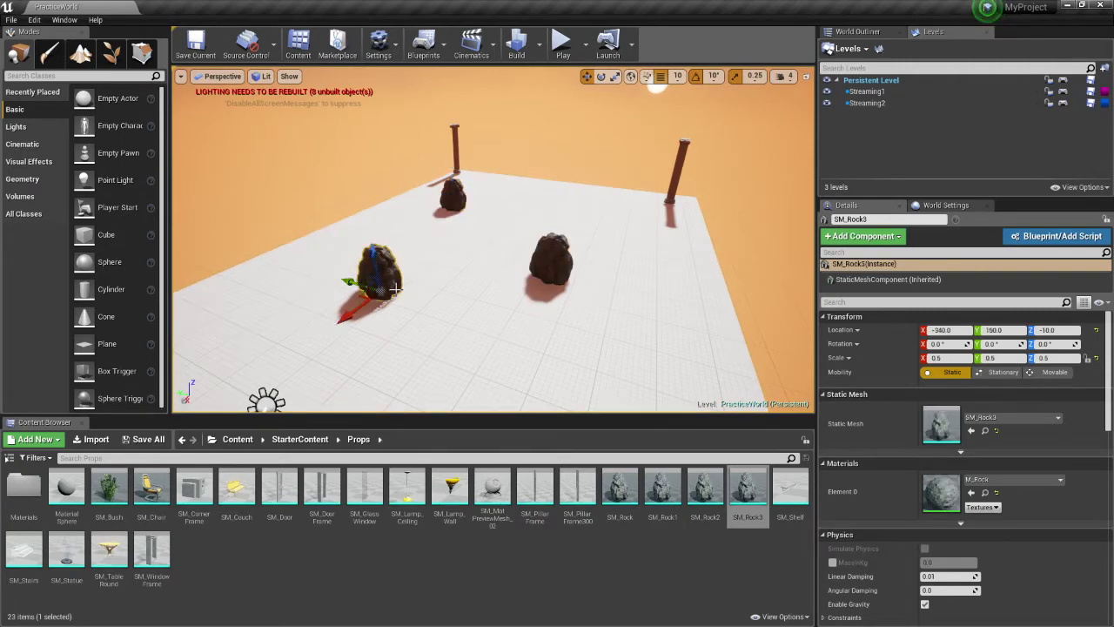
left_click(548, 265)
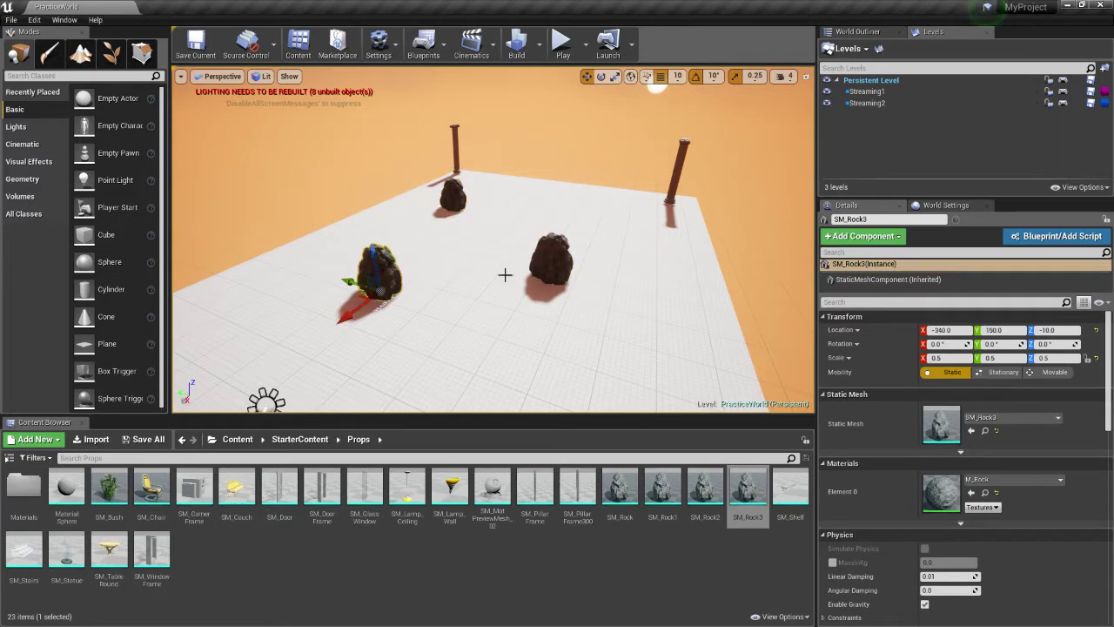
left_click(552, 270)
left_click(448, 200)
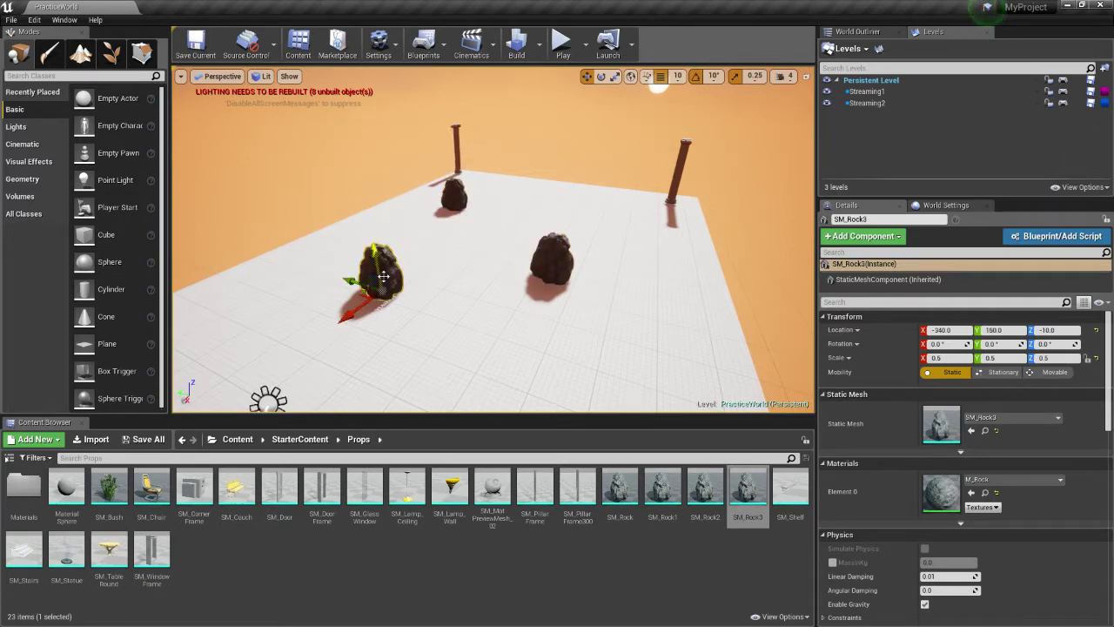
Place another SM_Rock3 on the platform and move two of the existing rocks close to the others to form a tight group
right_click_drag(416, 278, 492, 271)
key("a")
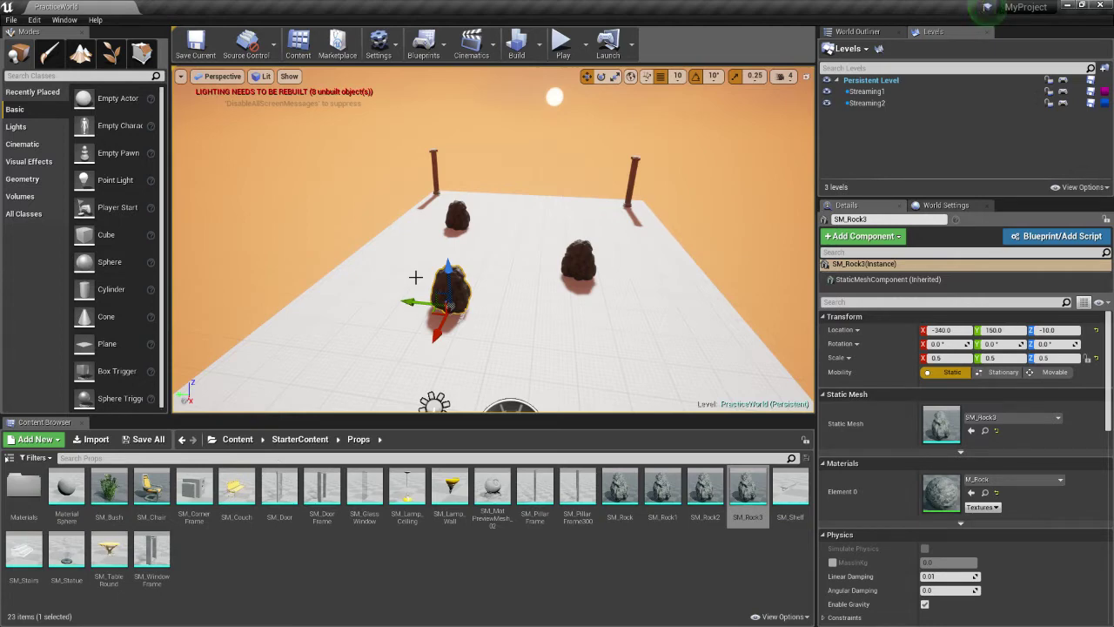
key("d")
right_click_drag(542, 262, 383, 256)
left_click_drag(747, 490, 569, 256)
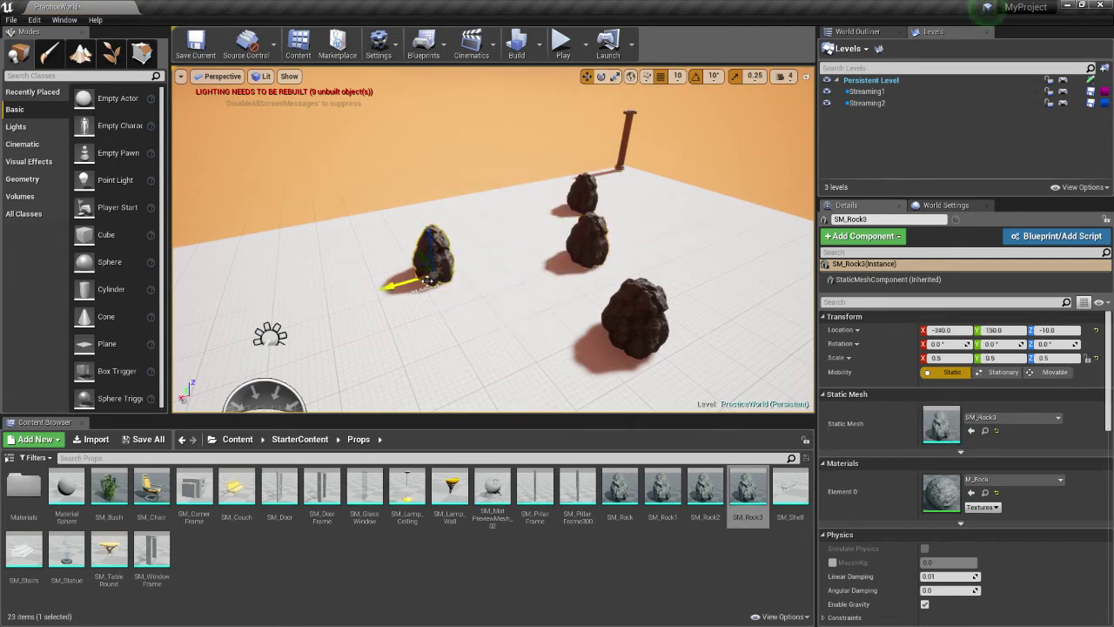
left_click_drag(417, 272, 511, 237)
left_click(627, 323)
left_click_drag(607, 340, 541, 270)
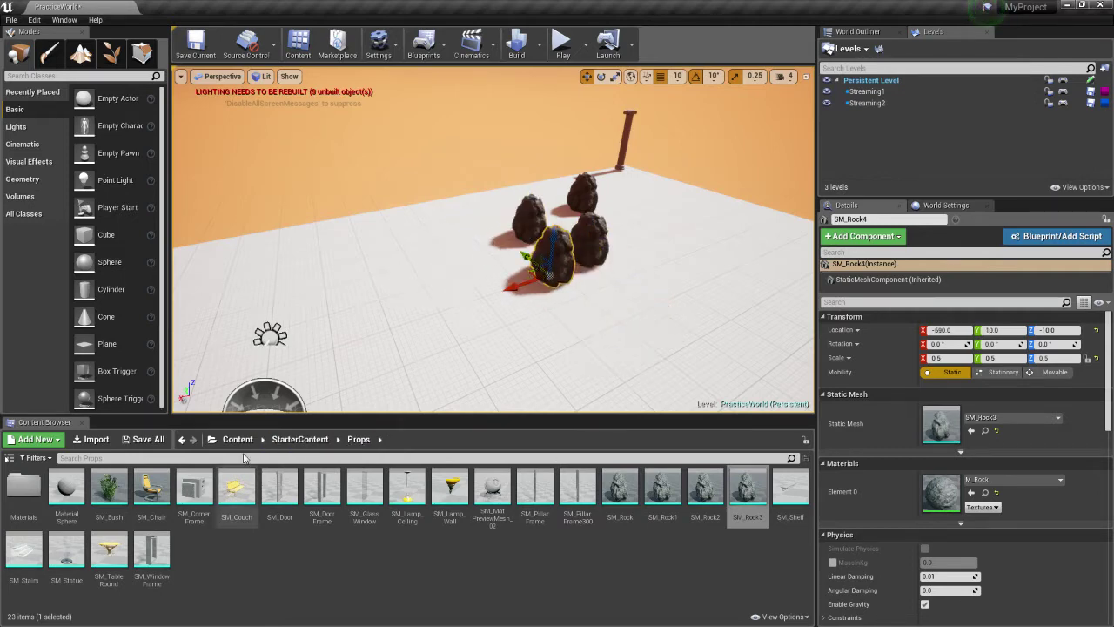
Add an SM_Chair beside the grouped rocks and delete the rearmost rock
left_click_drag(151, 492, 514, 242)
left_click(588, 191)
key("Delete")
Build a second group on the empty front part of the platform from two SM_Rock3 props and an SM_Bush
right_click_drag(570, 332, 614, 361)
key("s")
left_click(733, 504)
left_click_drag(734, 503, 484, 363)
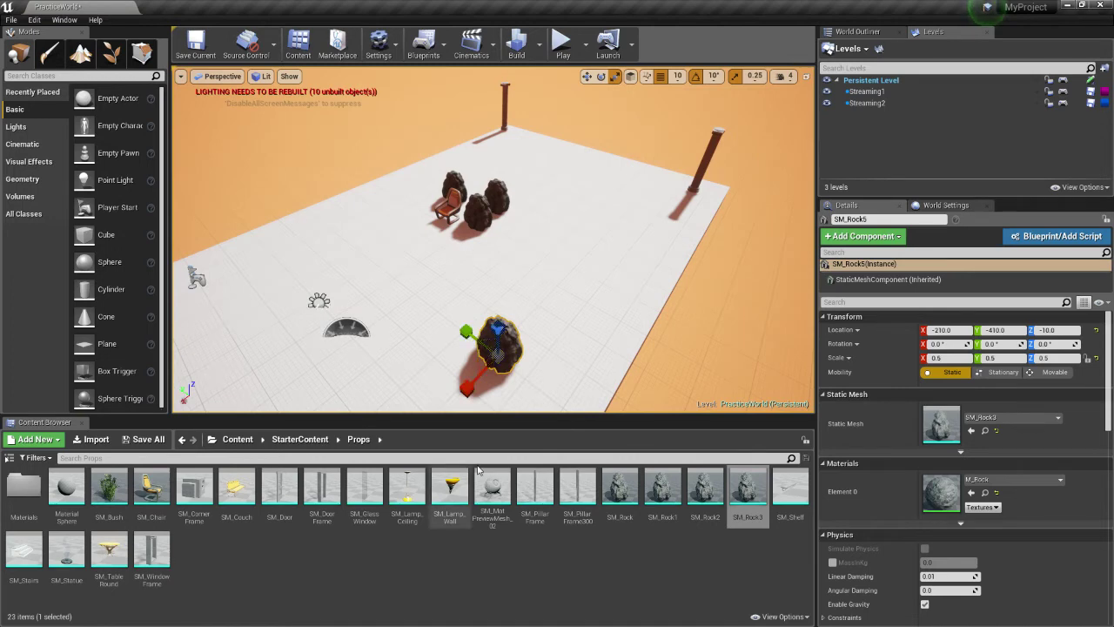
right_click_drag(487, 370, 539, 370)
key("a")
right_click_drag(426, 261, 409, 261)
left_click_drag(746, 492, 531, 341)
left_click_drag(109, 492, 544, 368)
key("a")
right_click_drag(678, 243, 783, 243)
left_click(517, 297)
left_click(534, 271)
right_click_drag(533, 271, 417, 235)
left_click(539, 313)
right_click_drag(540, 314, 487, 340)
key("s")
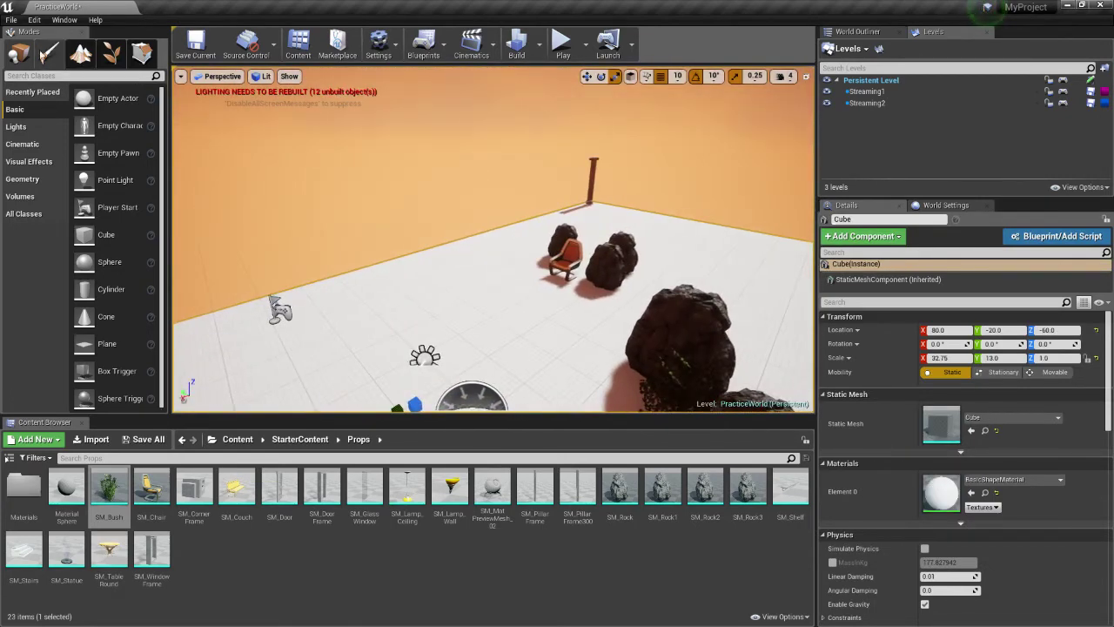
Open the World Settings and filter them for "lod"
left_click(64, 20)
mouse_move(95, 19)
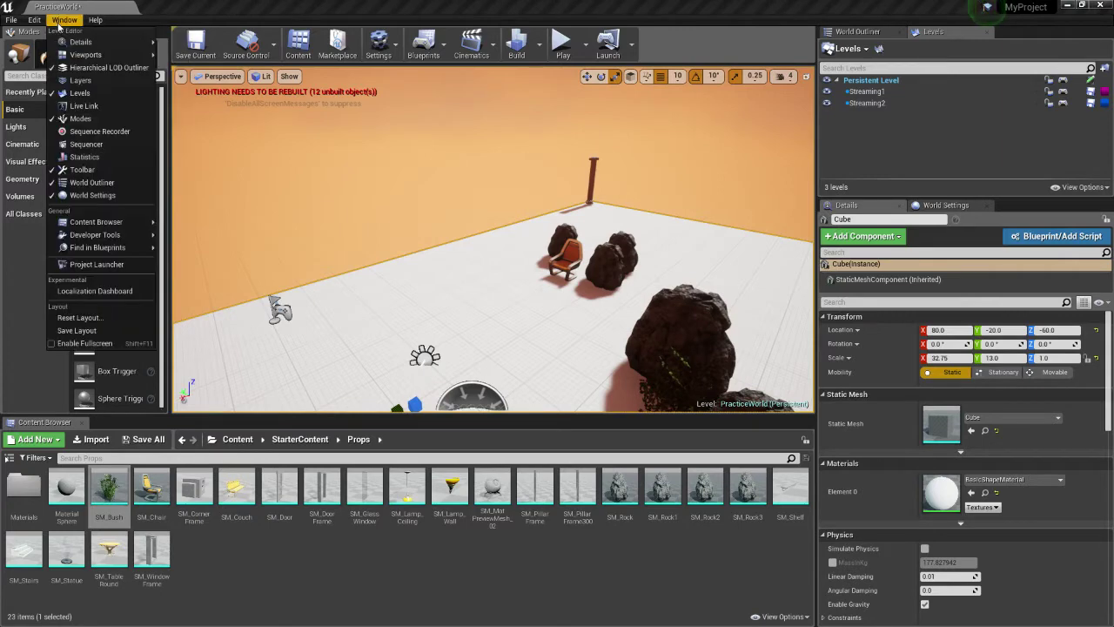
mouse_move(84, 56)
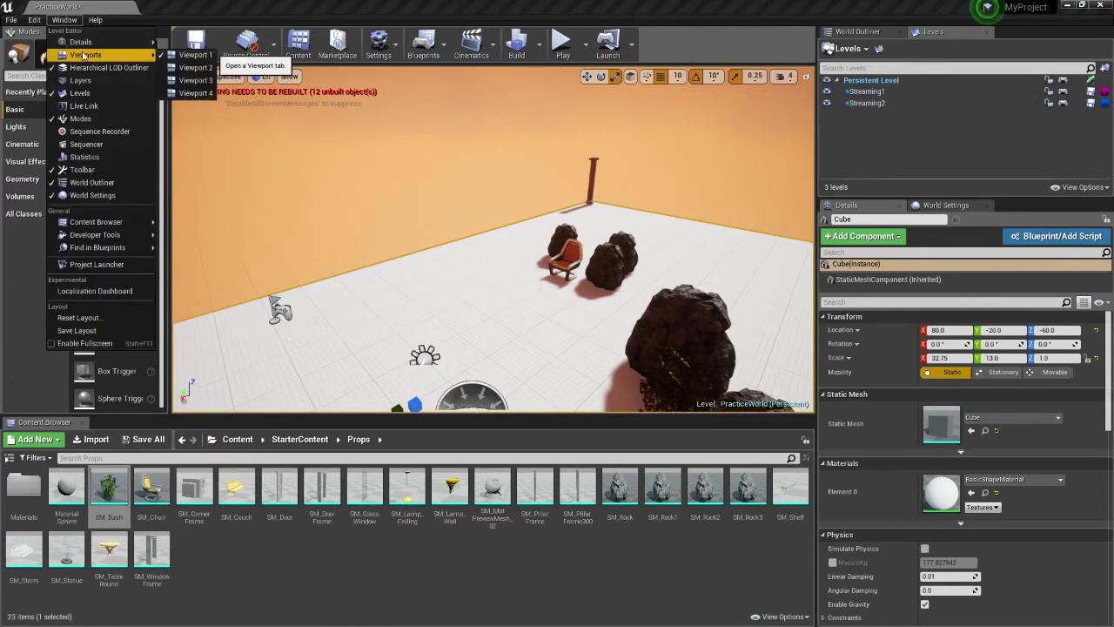
left_click(92, 195)
left_click(935, 220)
type("lod")
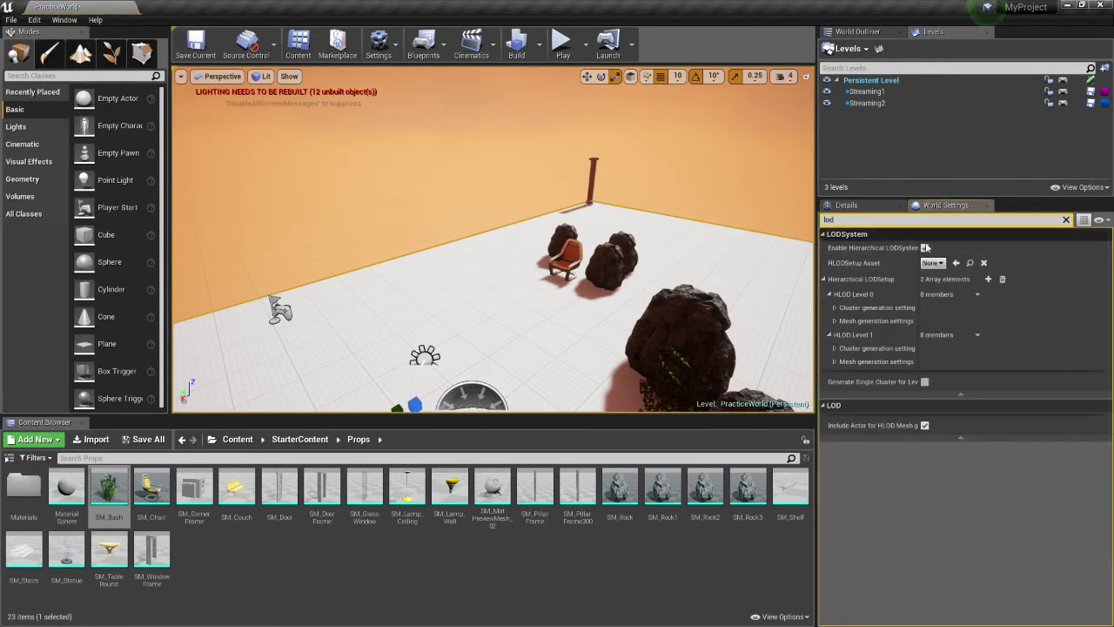
left_click(1066, 220)
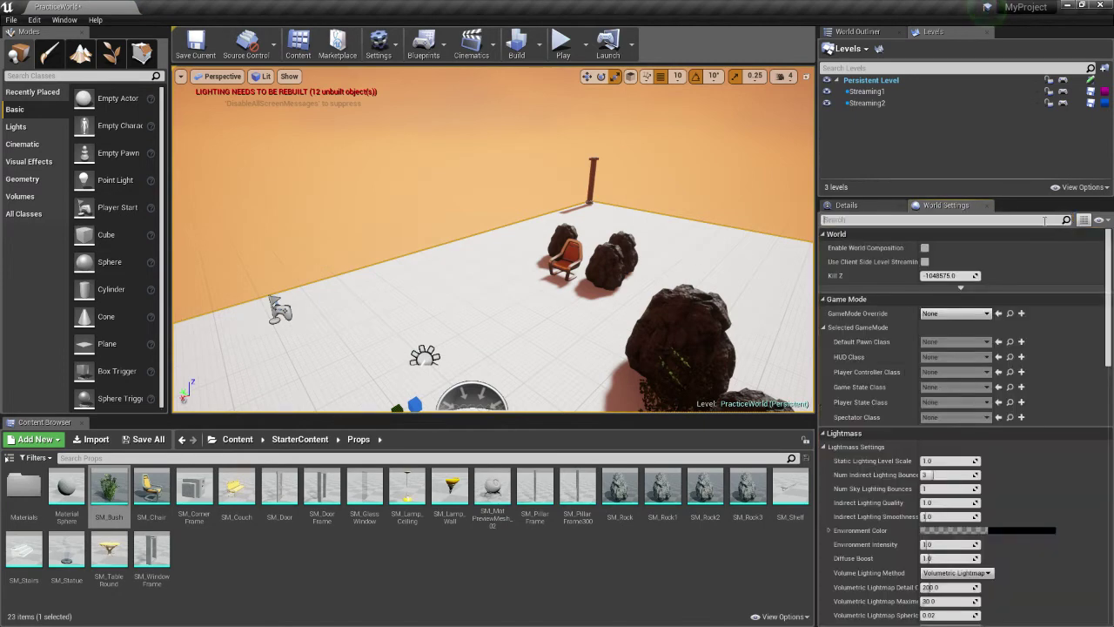
left_click(1044, 221)
type("lod")
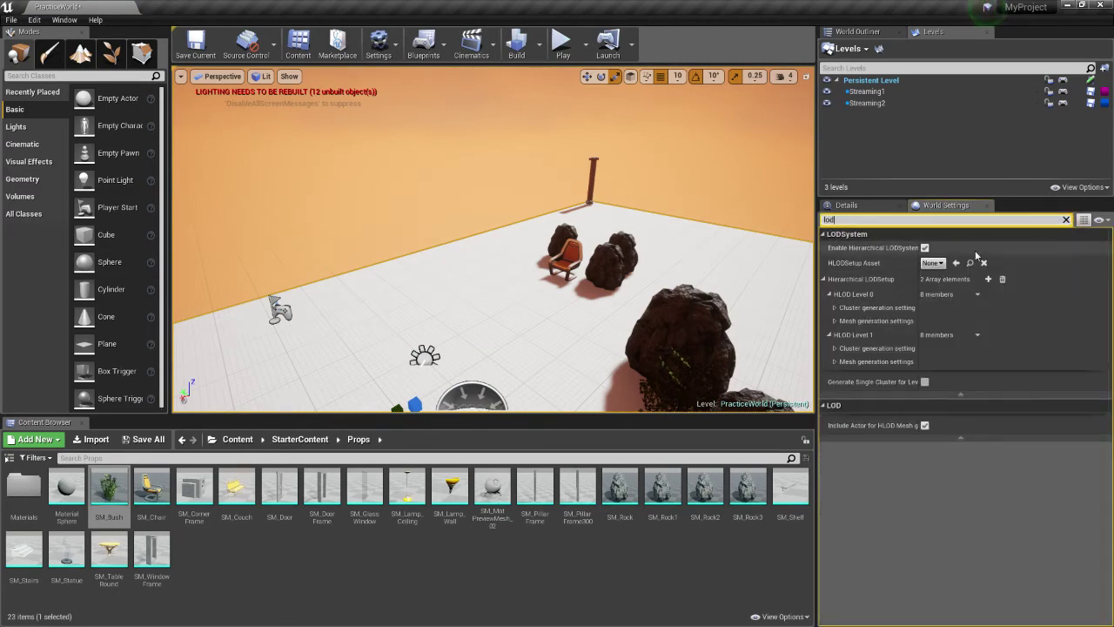
Switch Enable Hierarchical LODSystem off and on again, and empty the Hierarchical LODSetup array
left_click(923, 248)
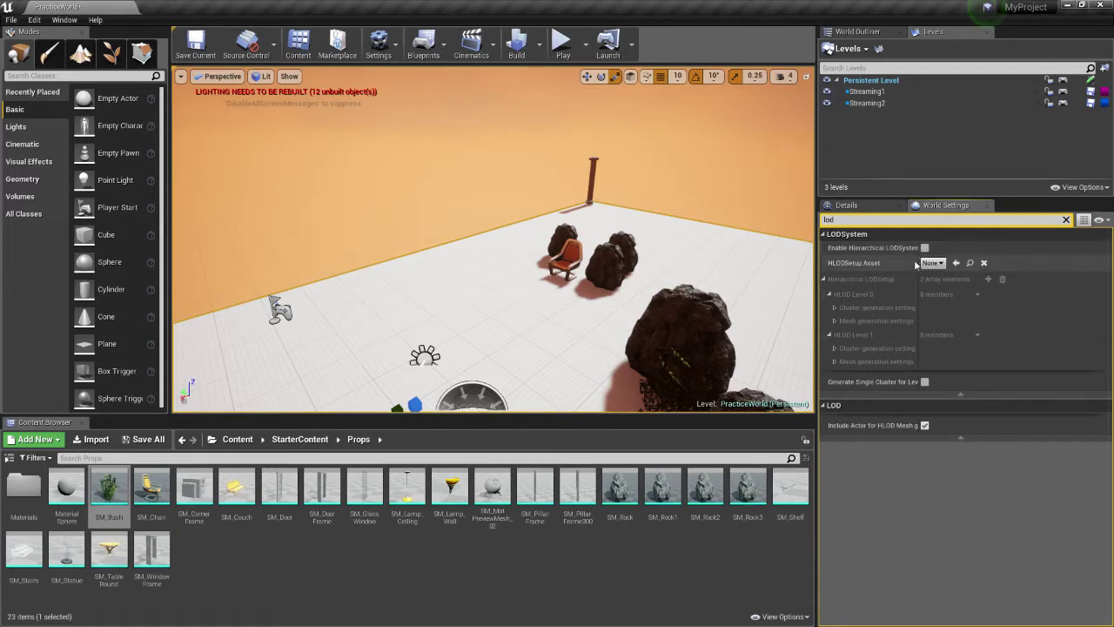
left_click(924, 248)
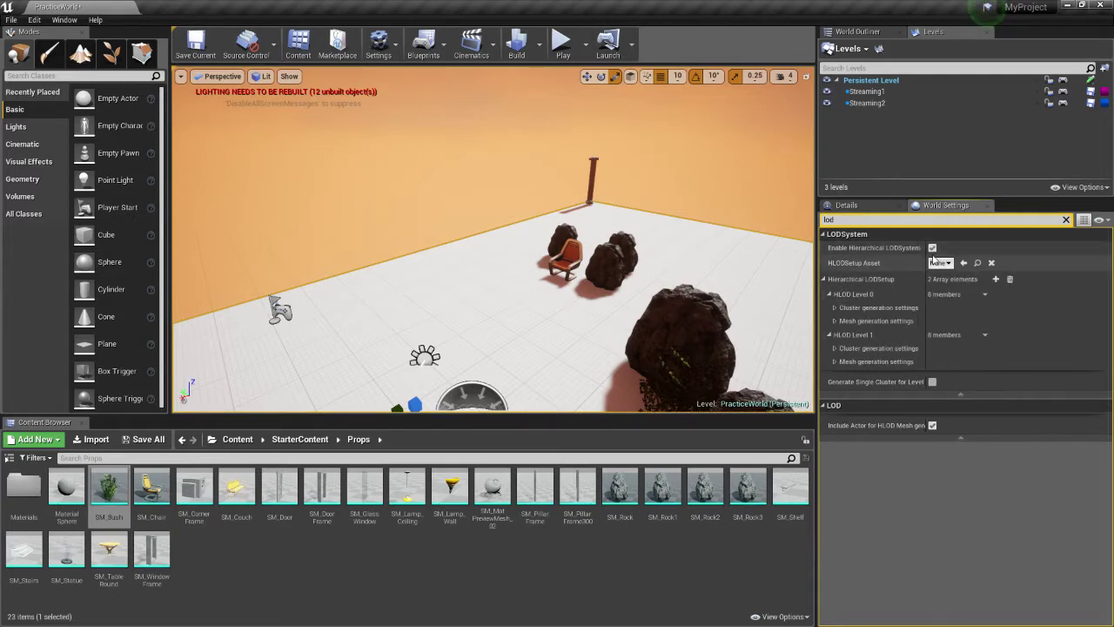
right_click_drag(788, 285, 756, 300)
left_click(1010, 279)
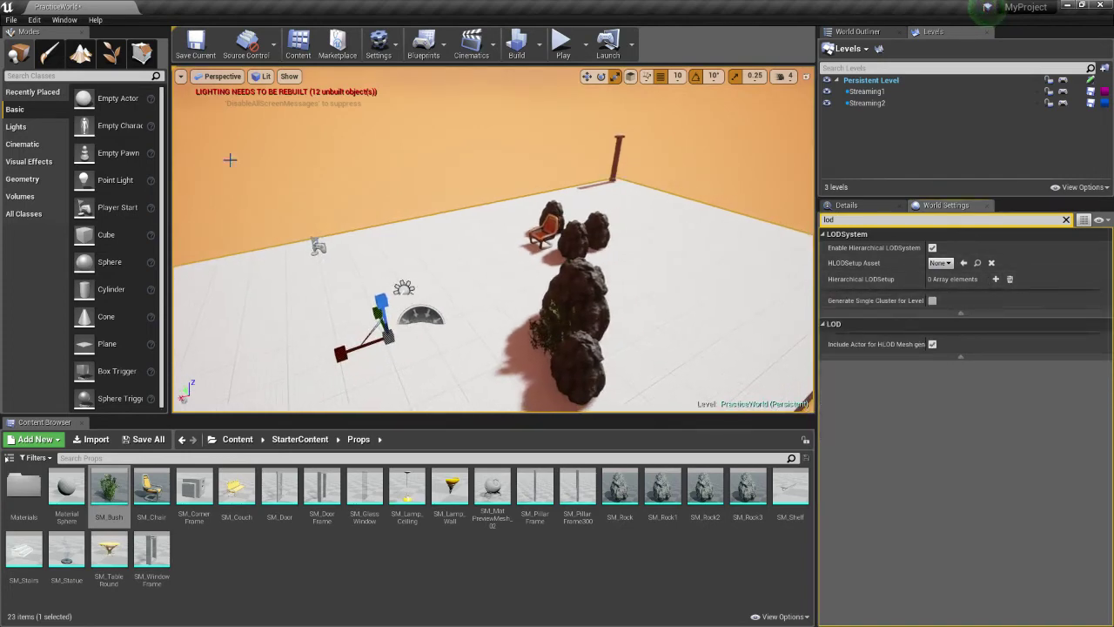
Open the Hierarchical LOD Outliner and move its window aside so the prop groups stay in view
left_click(57, 20)
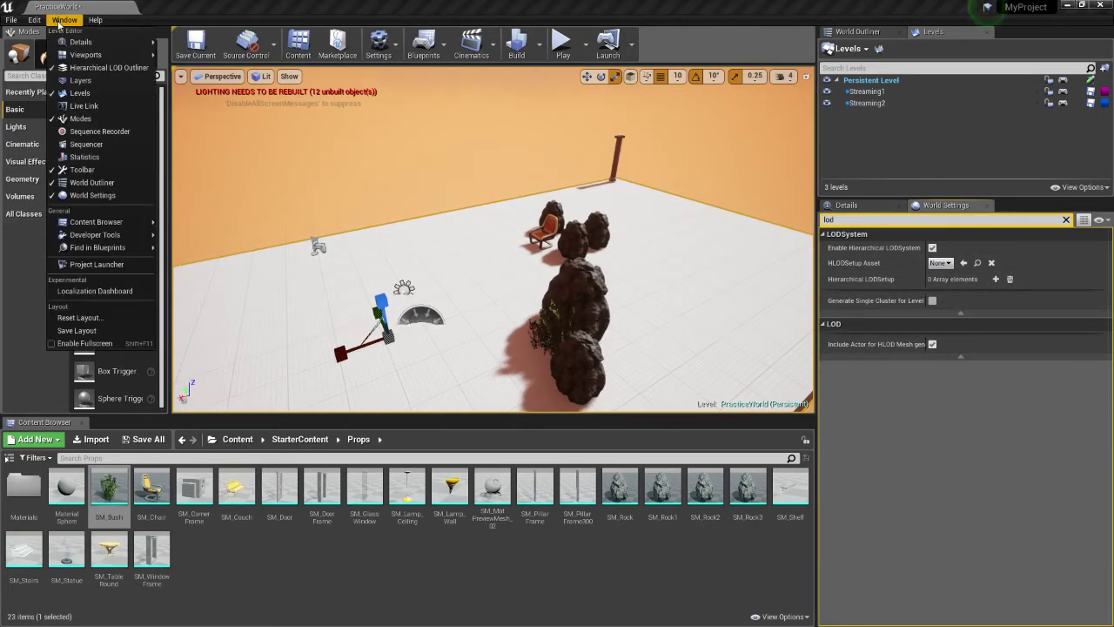
left_click(57, 20)
left_click(58, 20)
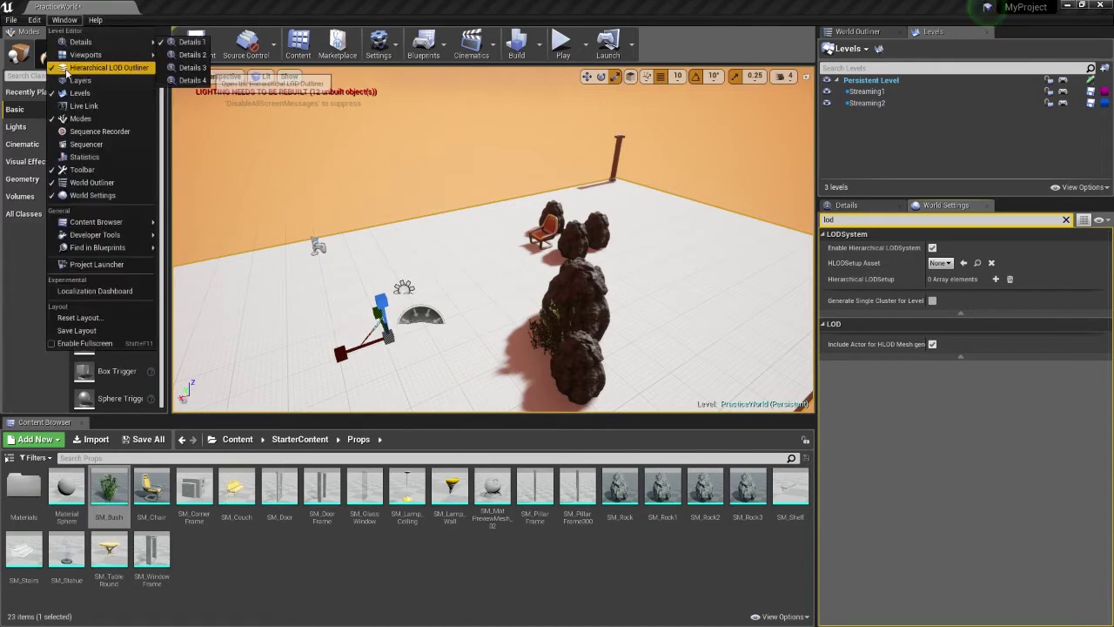
left_click(67, 69)
left_click_drag(418, 97, 701, 173)
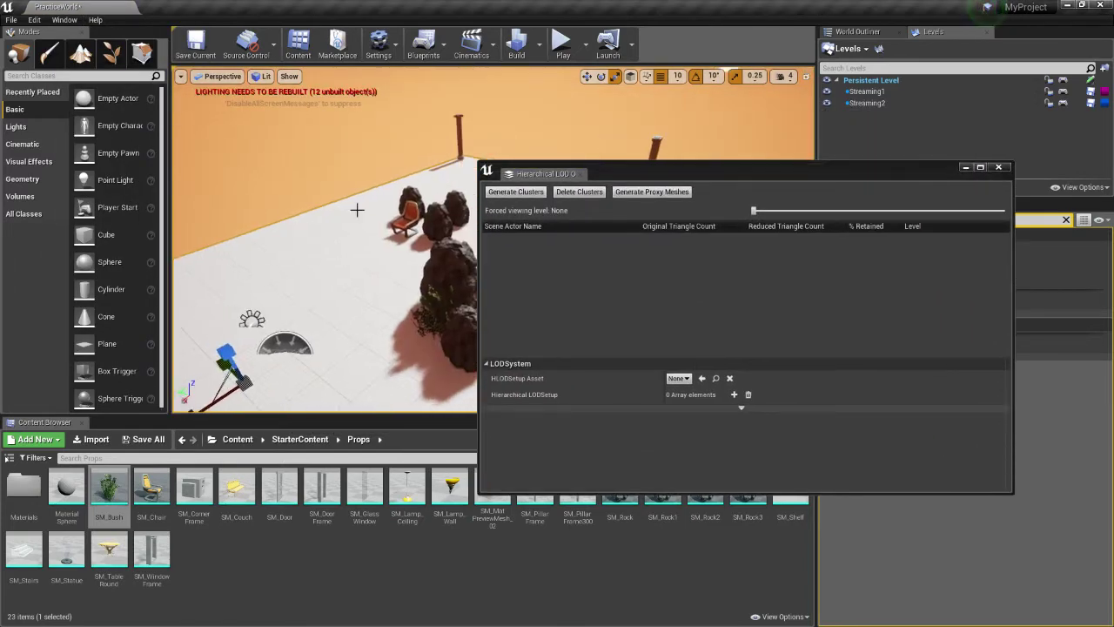
Add two HLOD levels to the Hierarchical LODSetup array in the outliner
right_click_drag(375, 243, 453, 183)
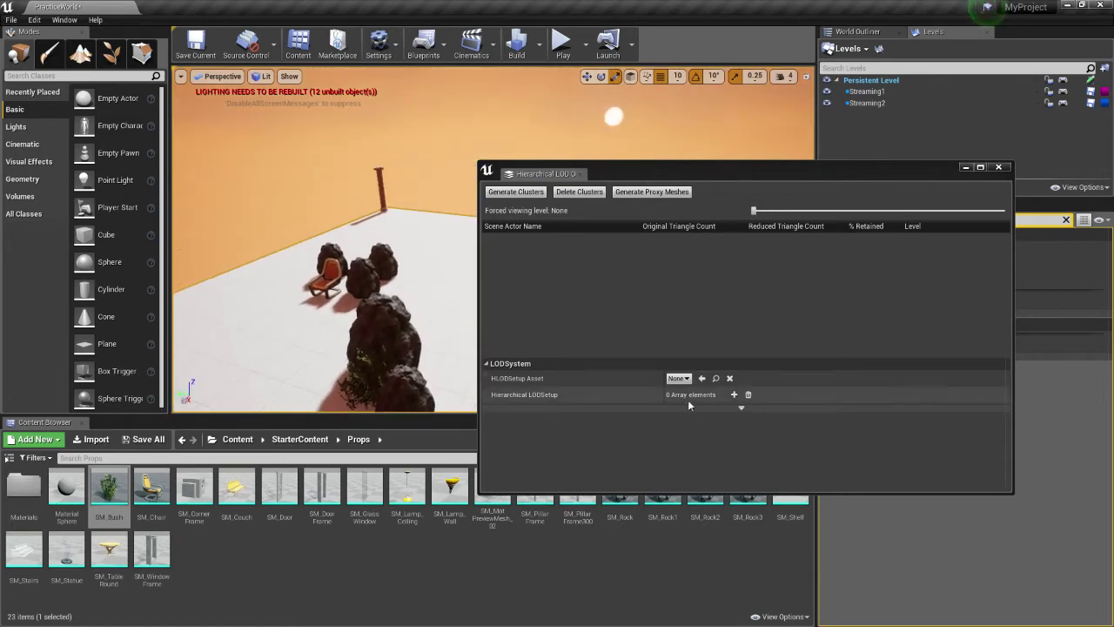
left_click(734, 396)
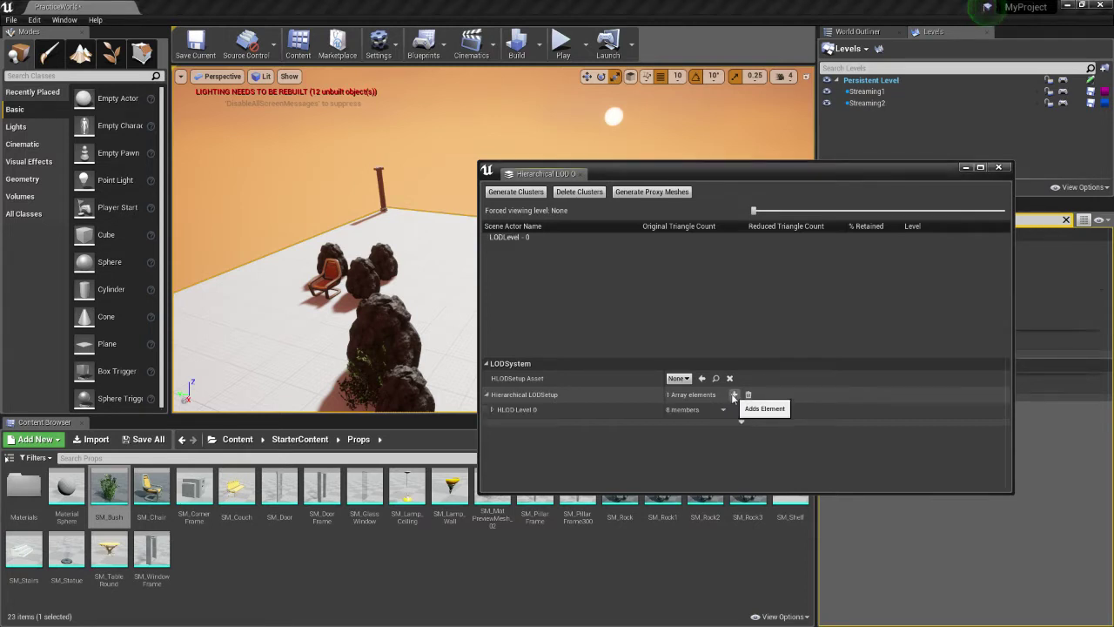
left_click(734, 395)
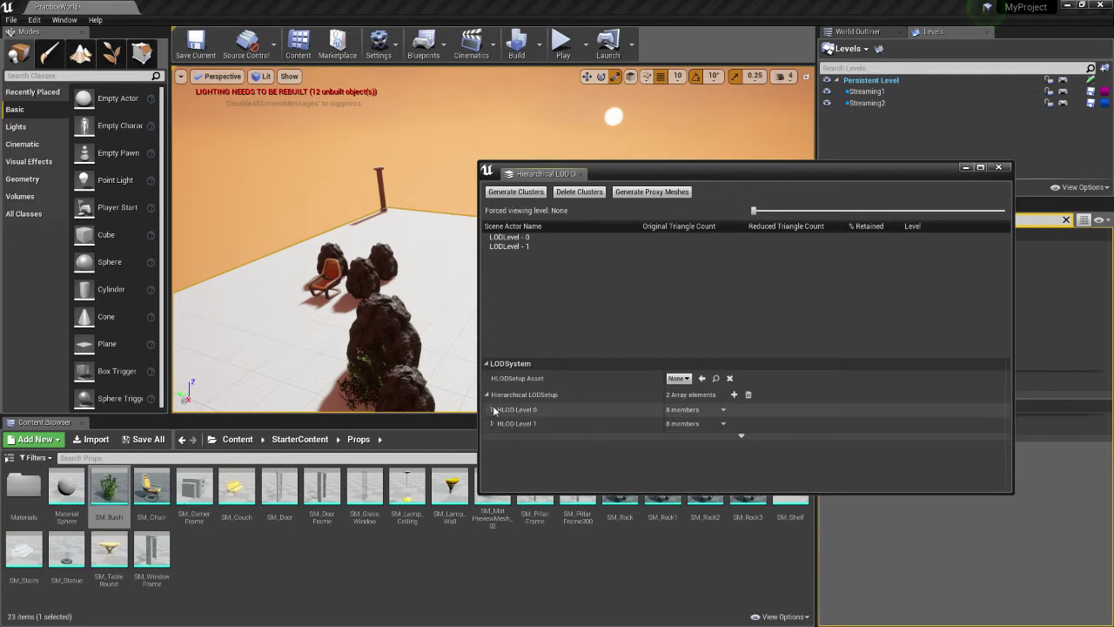
left_click(724, 415)
left_click(724, 410)
Set the Desired Bound Radius of HLOD Level 0 to 500 in its cluster generation settings
left_click(493, 409)
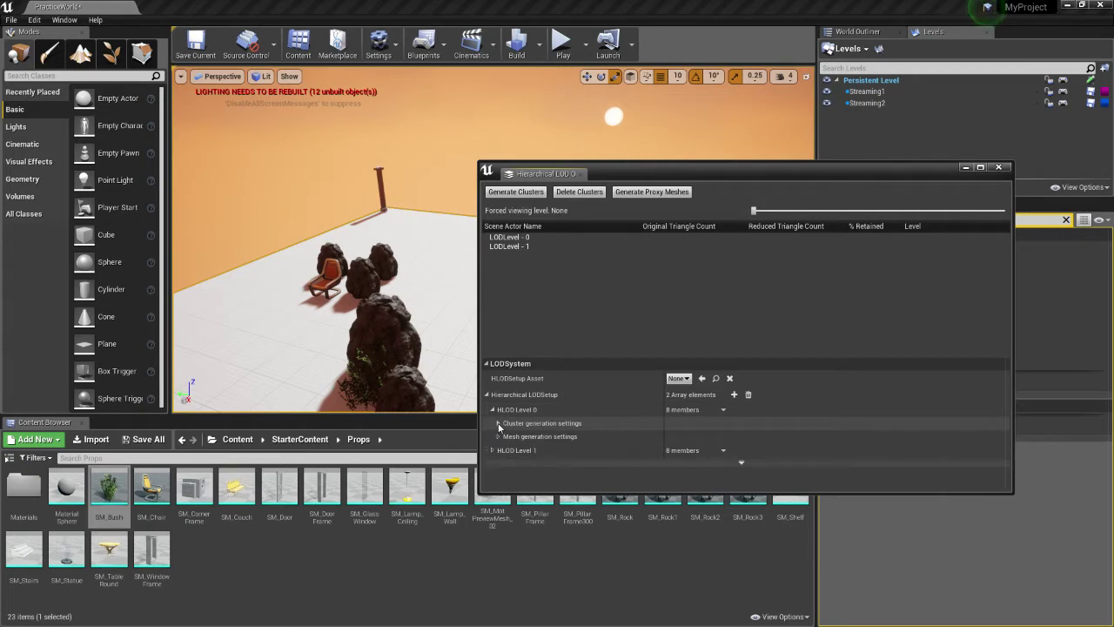
left_click(499, 424)
scroll(683, 409, "down", 1)
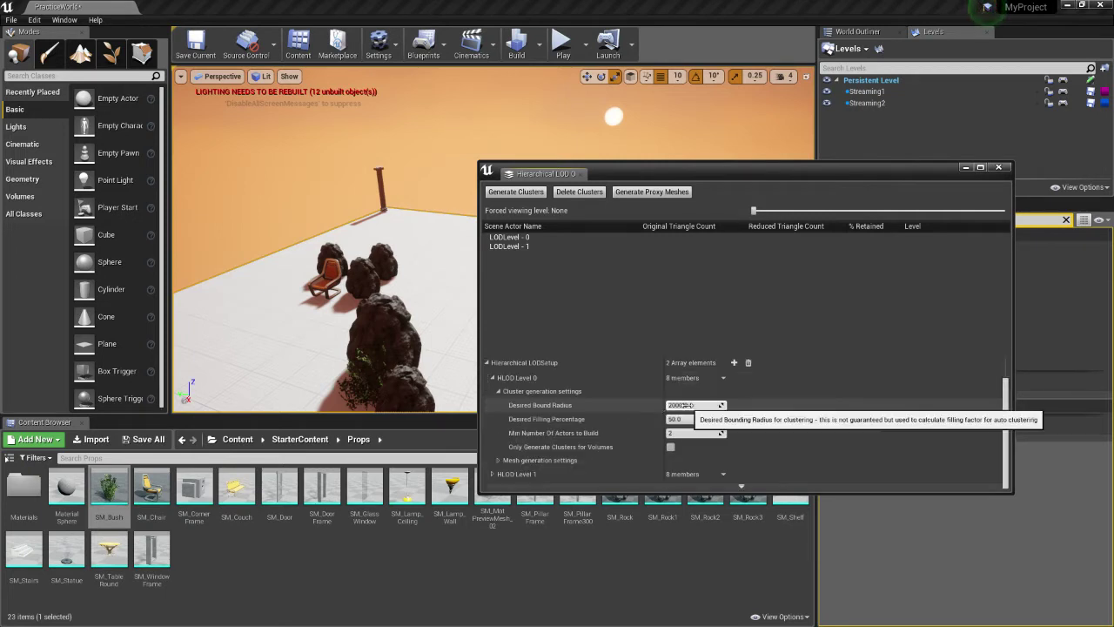
left_click(683, 405)
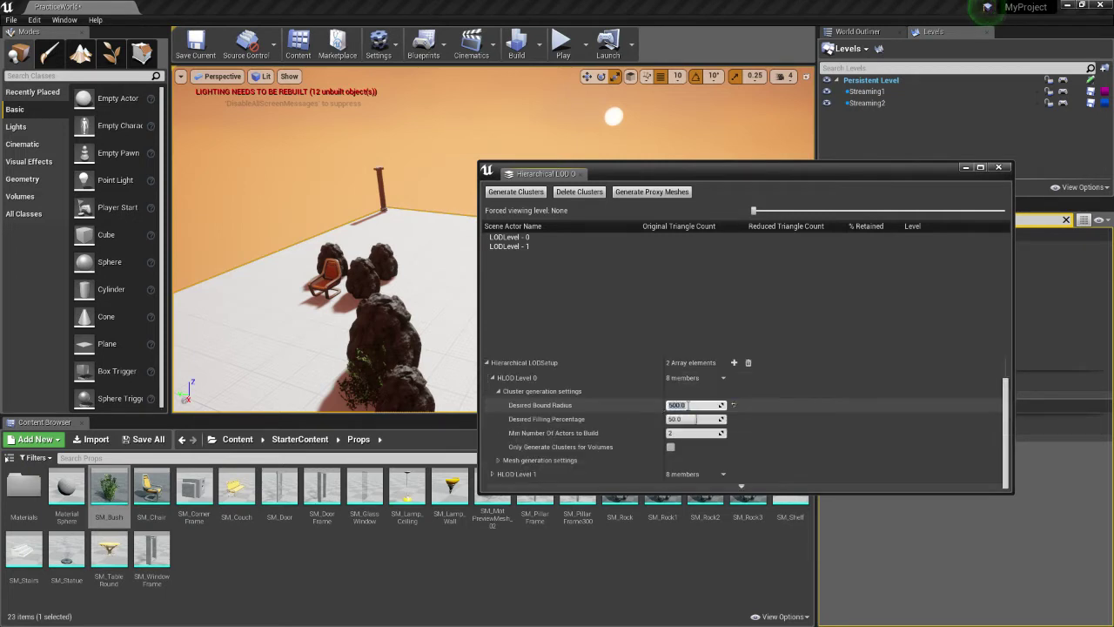
type("500.0")
key("Return")
scroll(545, 462, "up", 1)
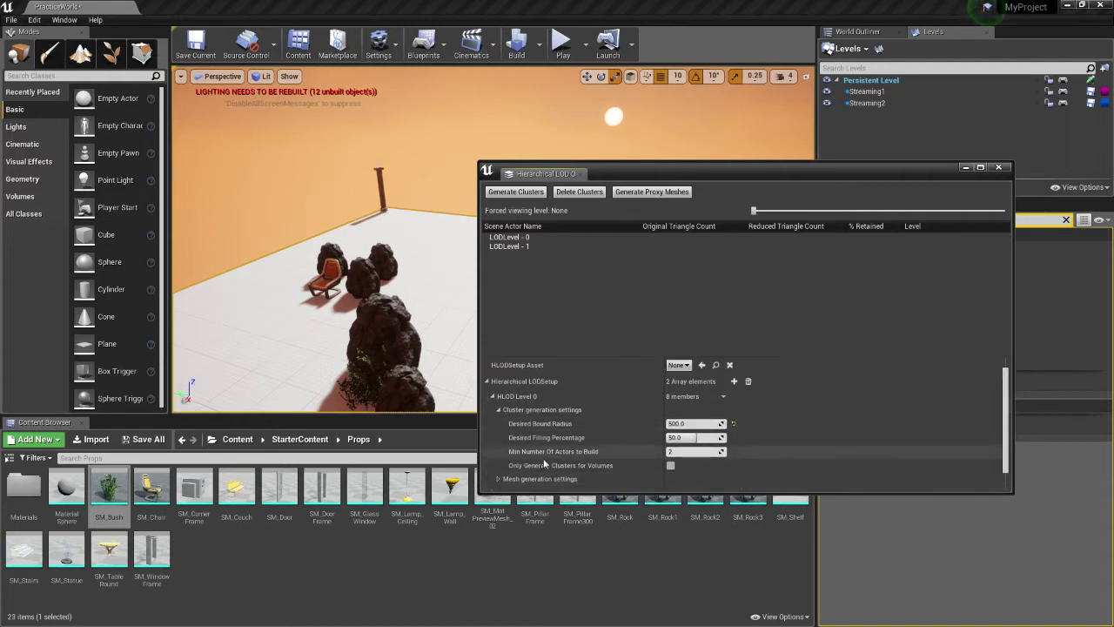
scroll(564, 453, "down", 1)
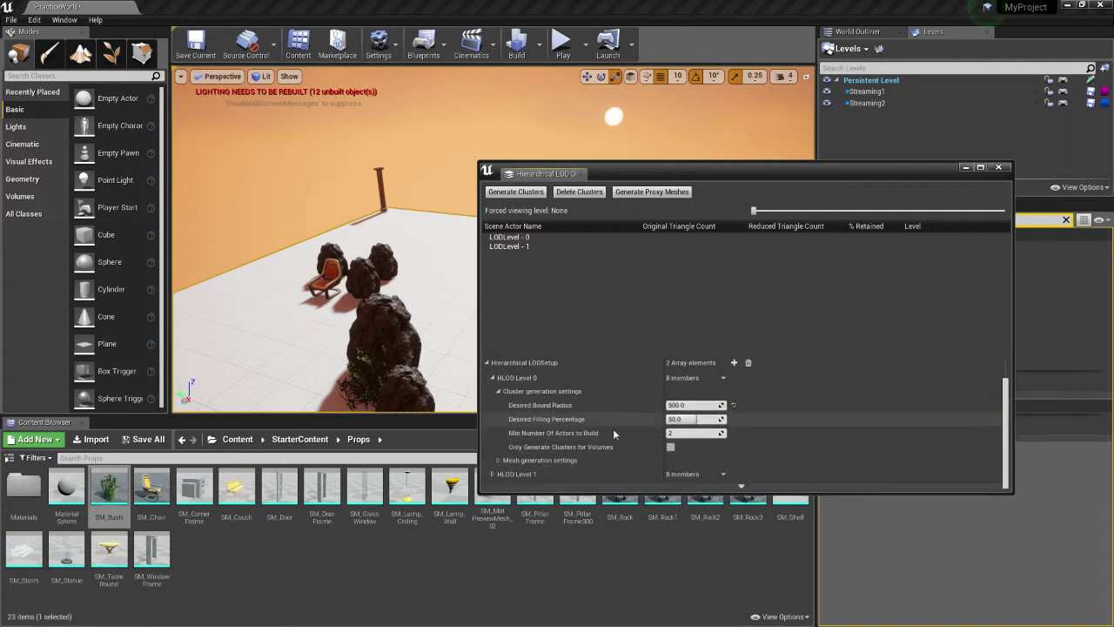
Set the Desired Bound Radius of HLOD Level 1 to 1250 in its cluster generation settings
left_click(492, 474)
scroll(496, 470, "down", 2)
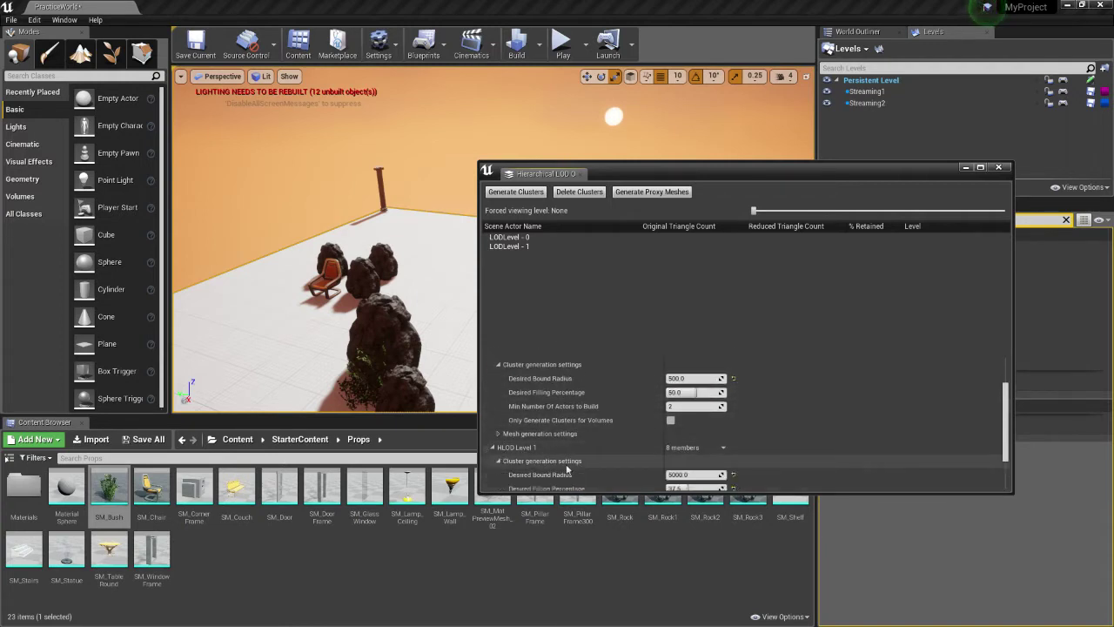
left_click(636, 460)
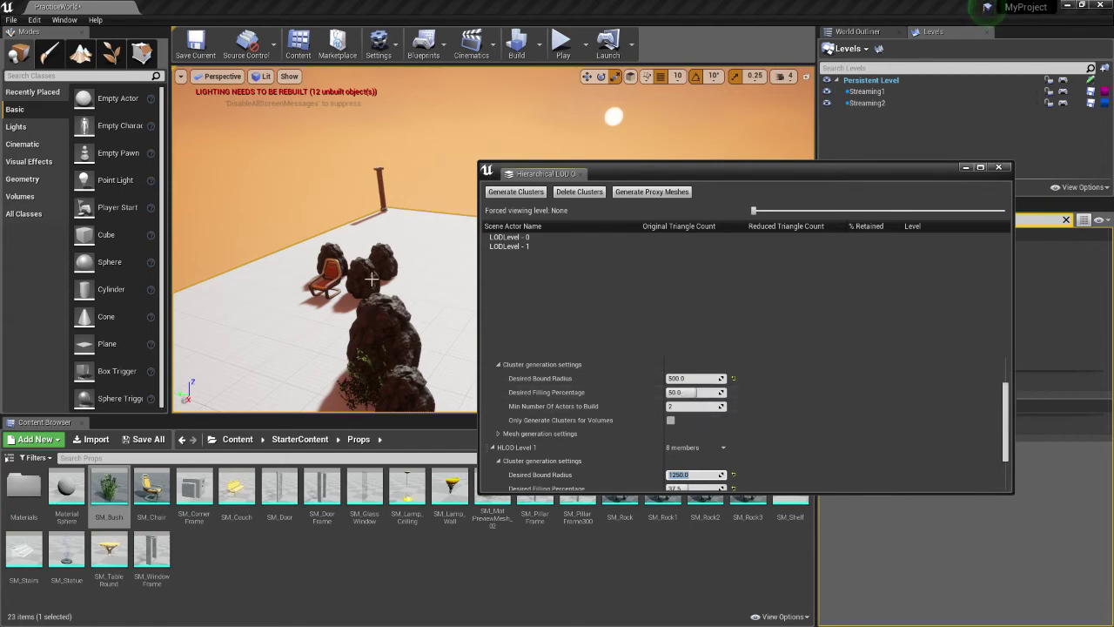
left_click(536, 238)
Generate the HLOD clusters and expand the first LODLevel - 0 cluster to list its actors
right_click_drag(449, 261, 448, 291)
left_click(515, 191)
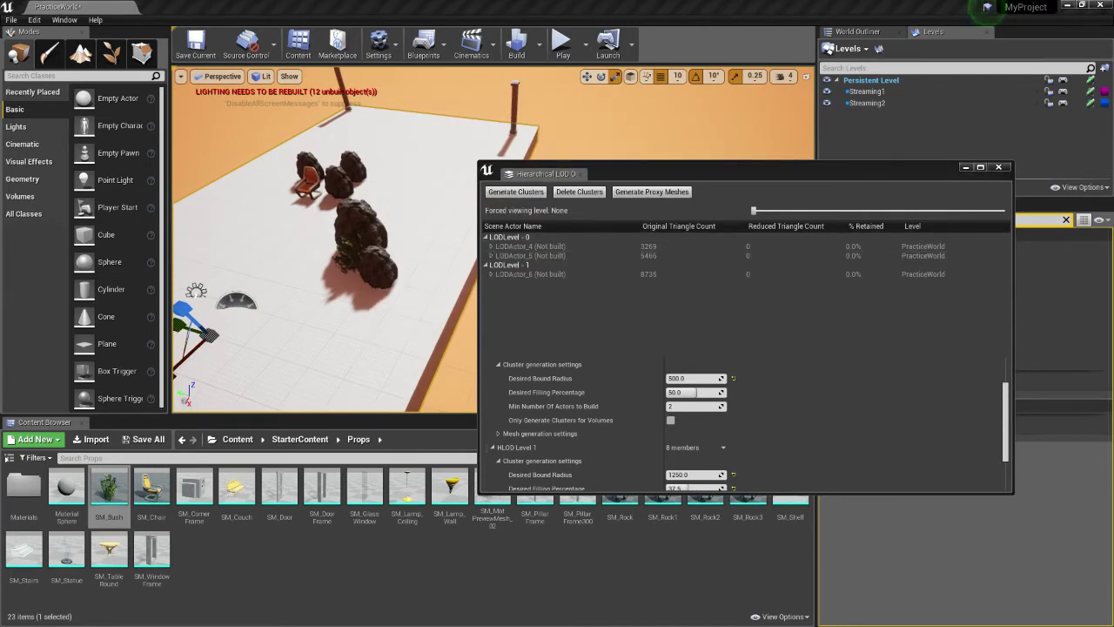
left_click(491, 247)
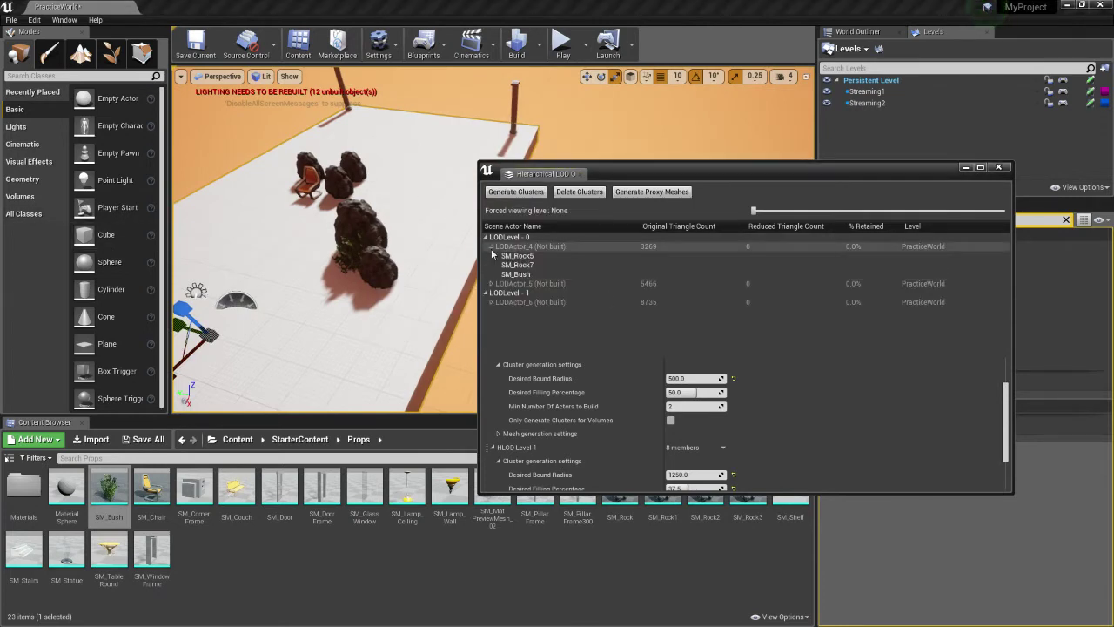
Select each generated cluster in LODLevel - 0 and LODLevel - 1 to check which props its bounds enclose
mouse_move(439, 244)
right_mouse_down()
mouse_move(383, 240)
mouse_move(453, 237)
right_mouse_up()
key("w")
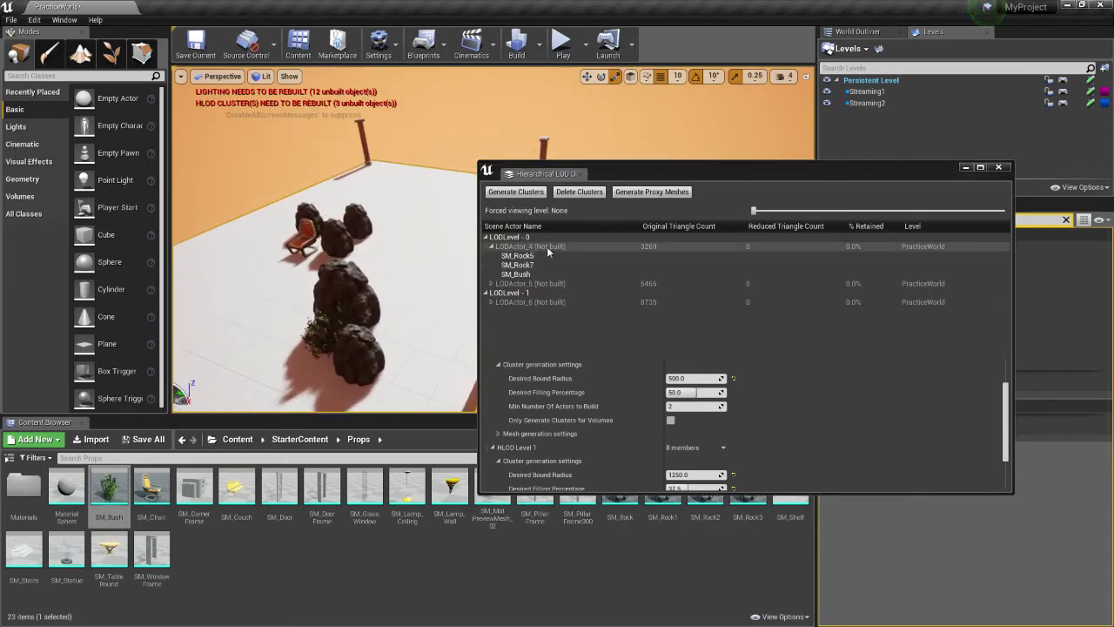
left_click(548, 254)
left_click(555, 286)
left_click(555, 301)
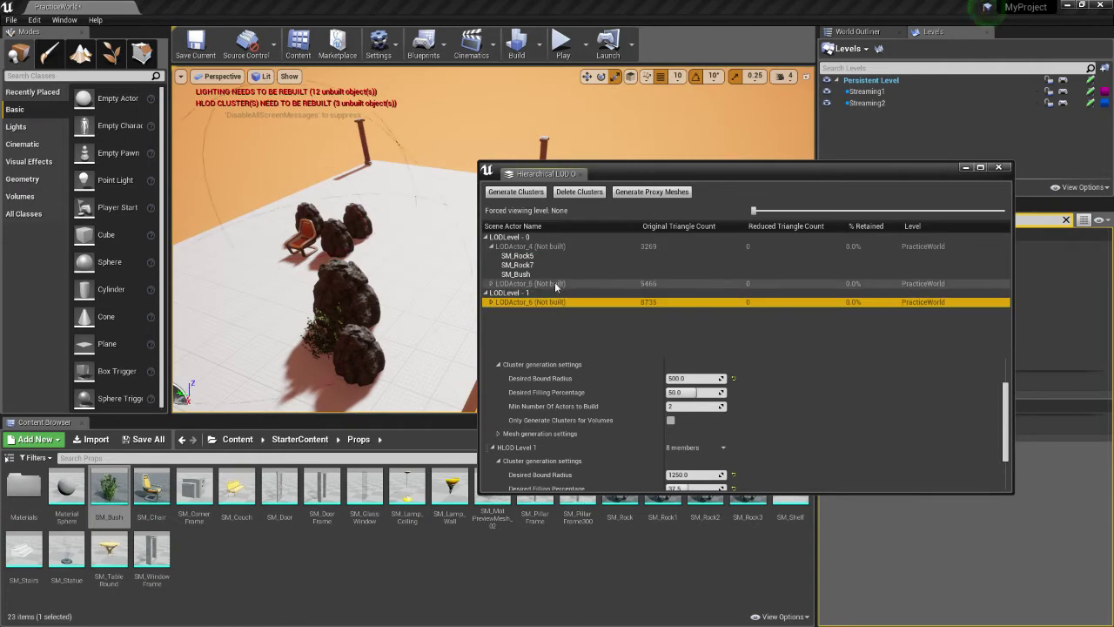
left_click(557, 286)
left_click(572, 246)
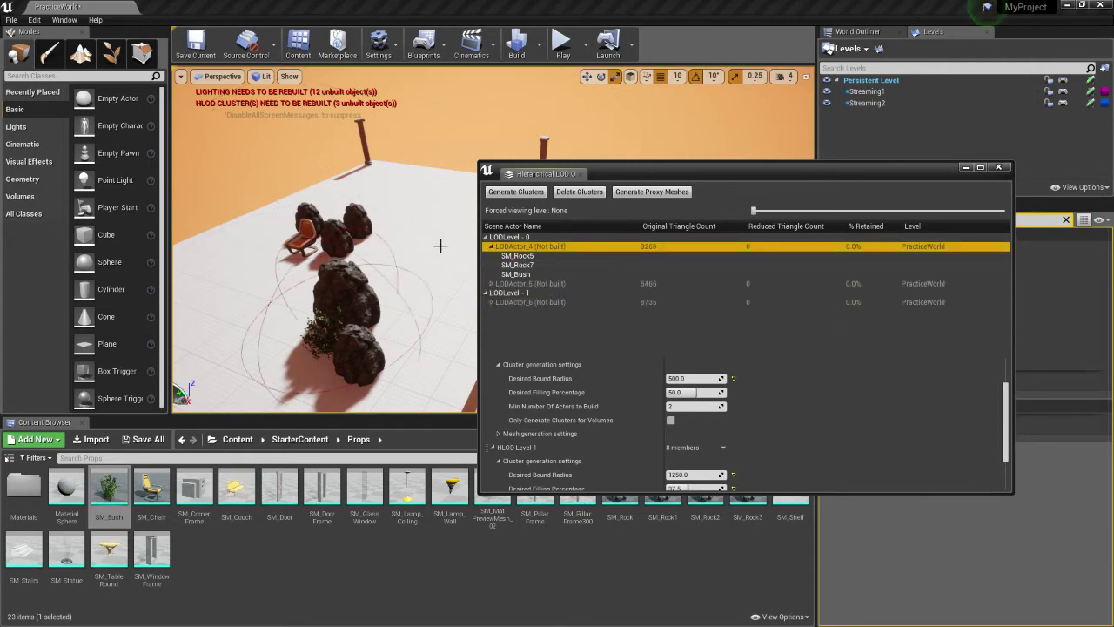
Select the second LODLevel - 0 cluster and the LODLevel - 1 cluster, and expand the latter to check its child clusters
left_click(546, 287)
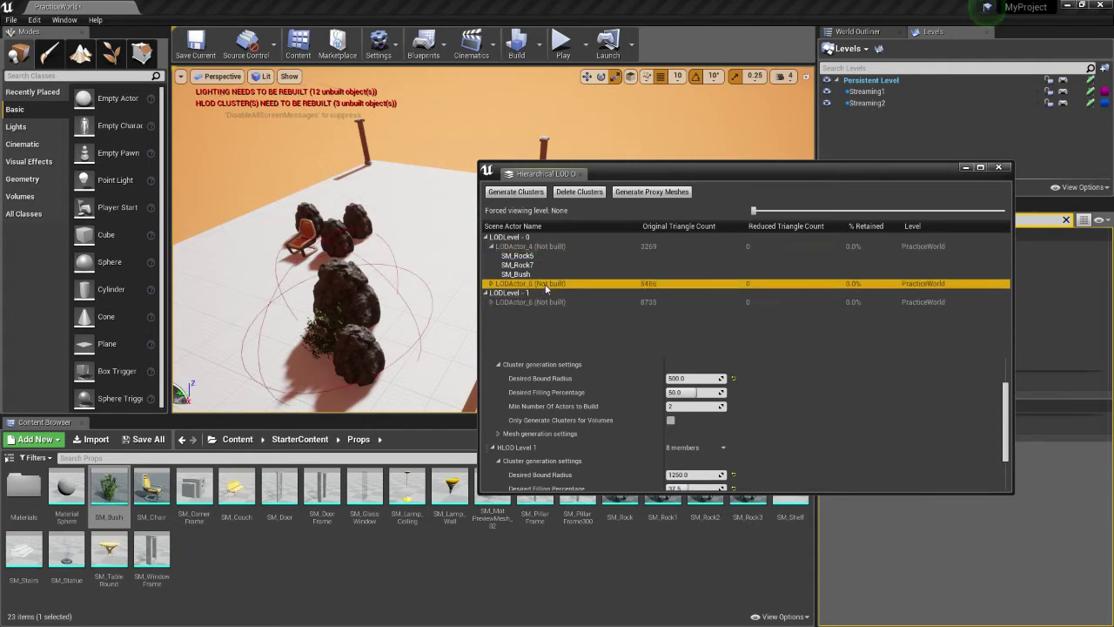
left_click(543, 300)
left_click(541, 283)
left_click(491, 302)
right_click_drag(390, 280, 348, 285)
left_click(533, 314)
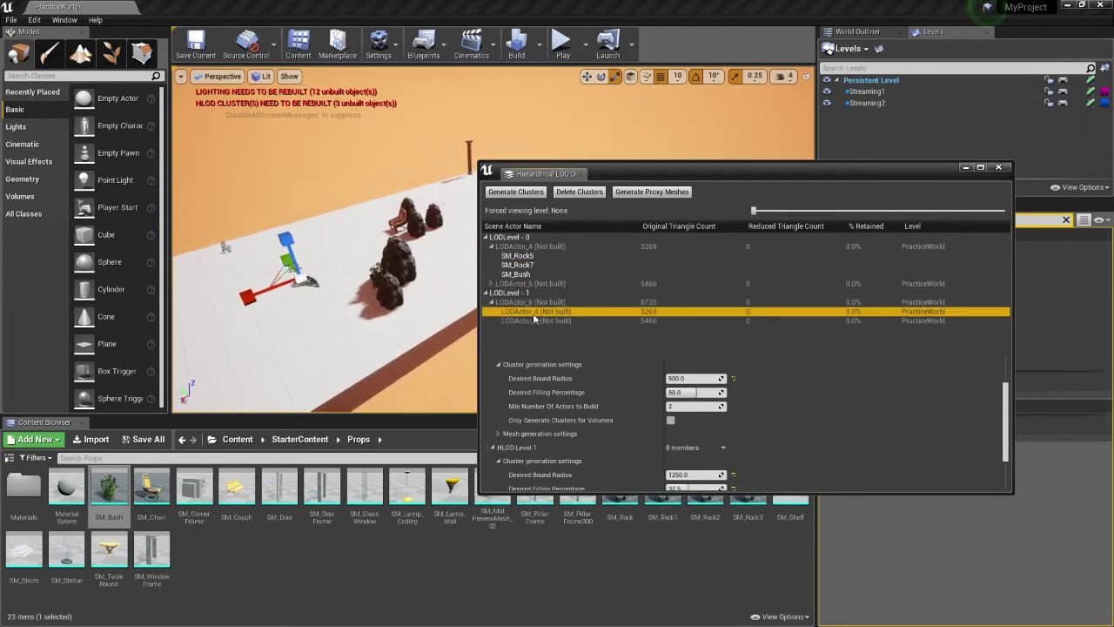
left_click(491, 302)
Select SM_Rock5 and its parent cluster in LODLevel - 0, and expand the second cluster to list its actors
left_click(522, 239)
left_click(522, 256)
right_click_drag(364, 253, 387, 255)
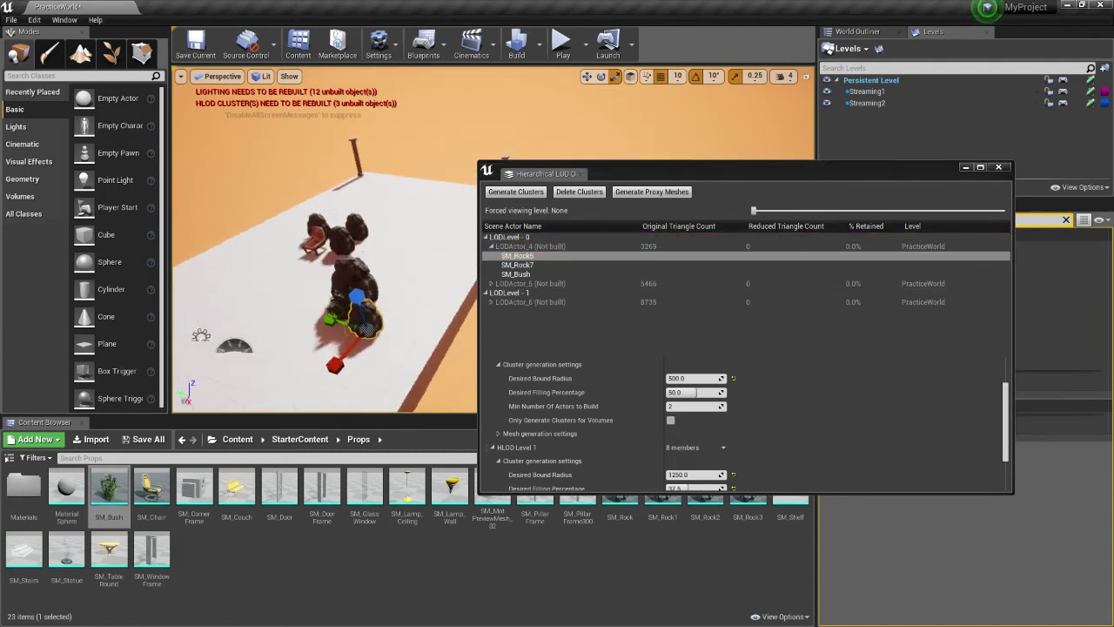
left_click(523, 247)
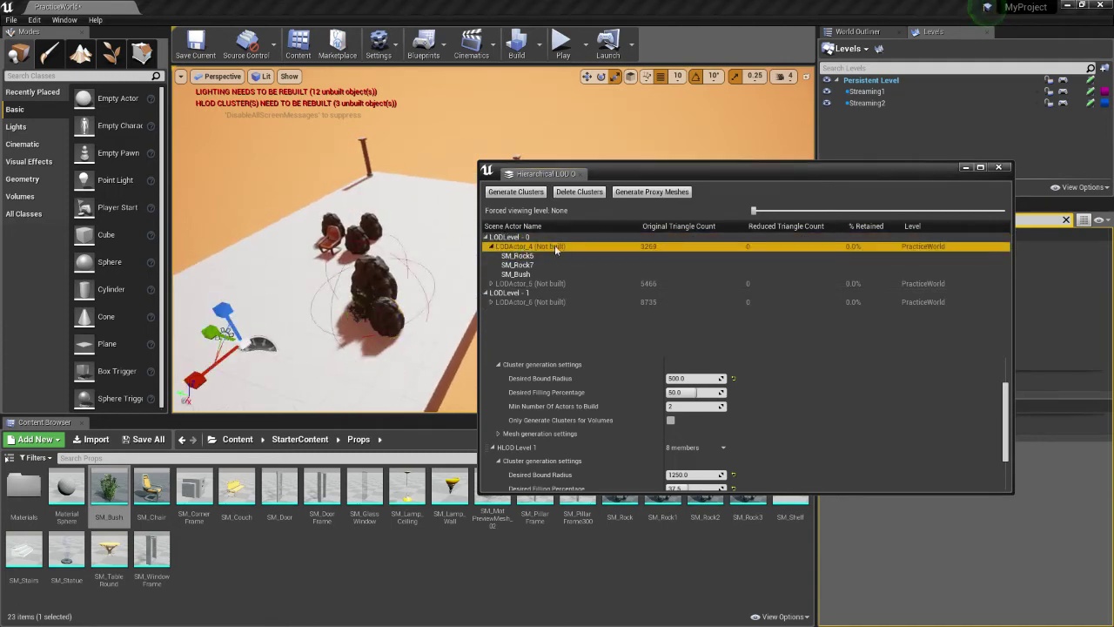
left_click(494, 283)
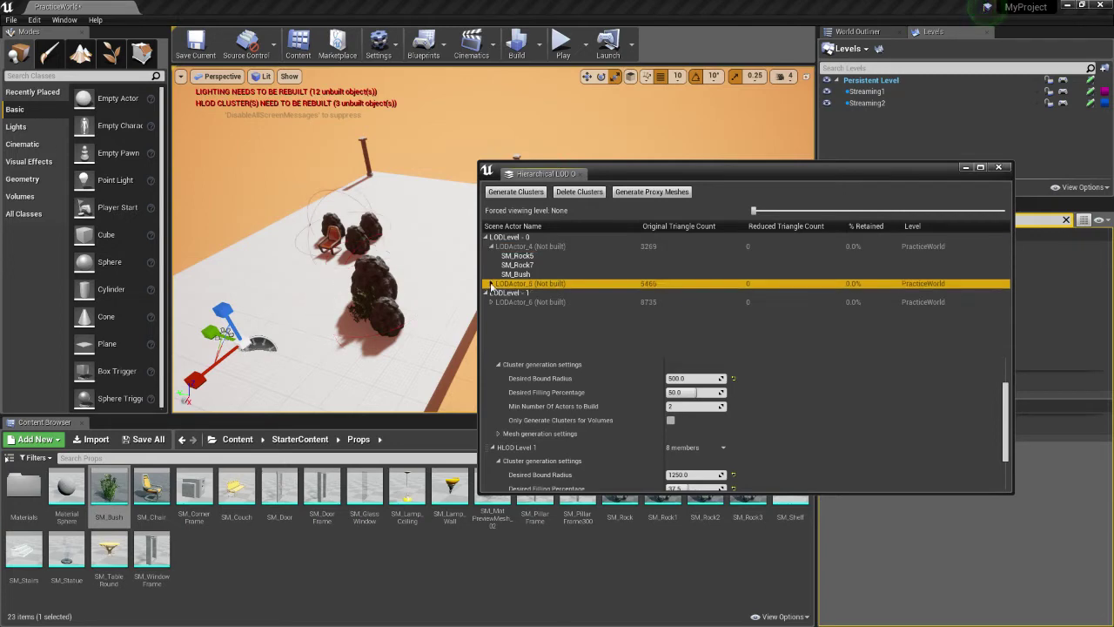
left_click(491, 284)
Focus on the first LODLevel - 0 cluster and examine its bounds around the two rocks and the bush
double_click(535, 247)
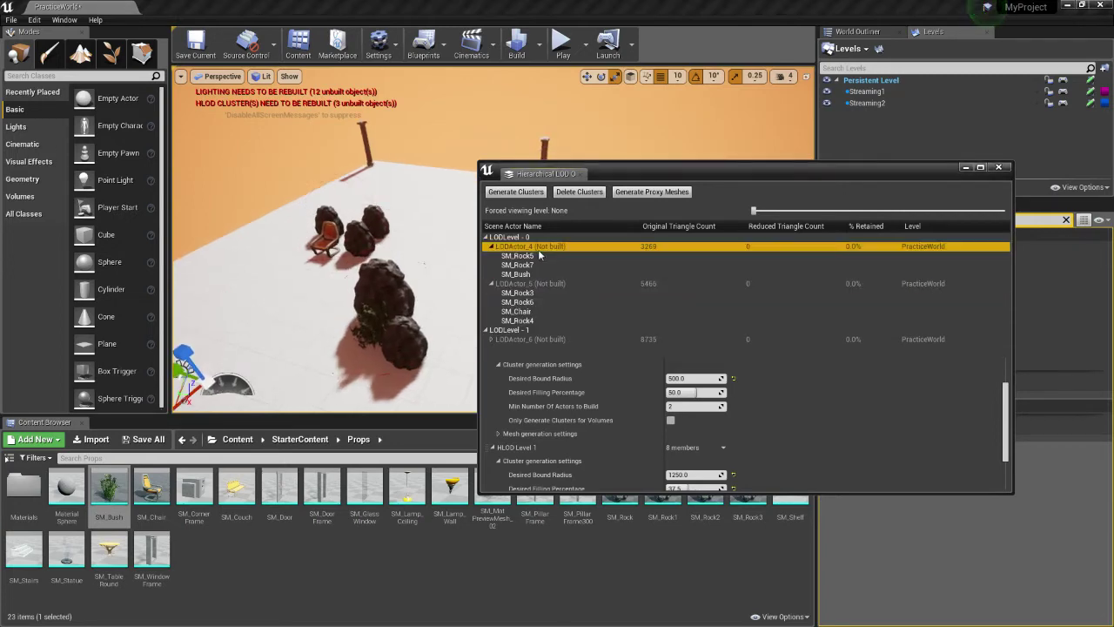
right_click_drag(422, 260, 430, 298)
key("w")
left_click_drag(622, 172, 656, 340)
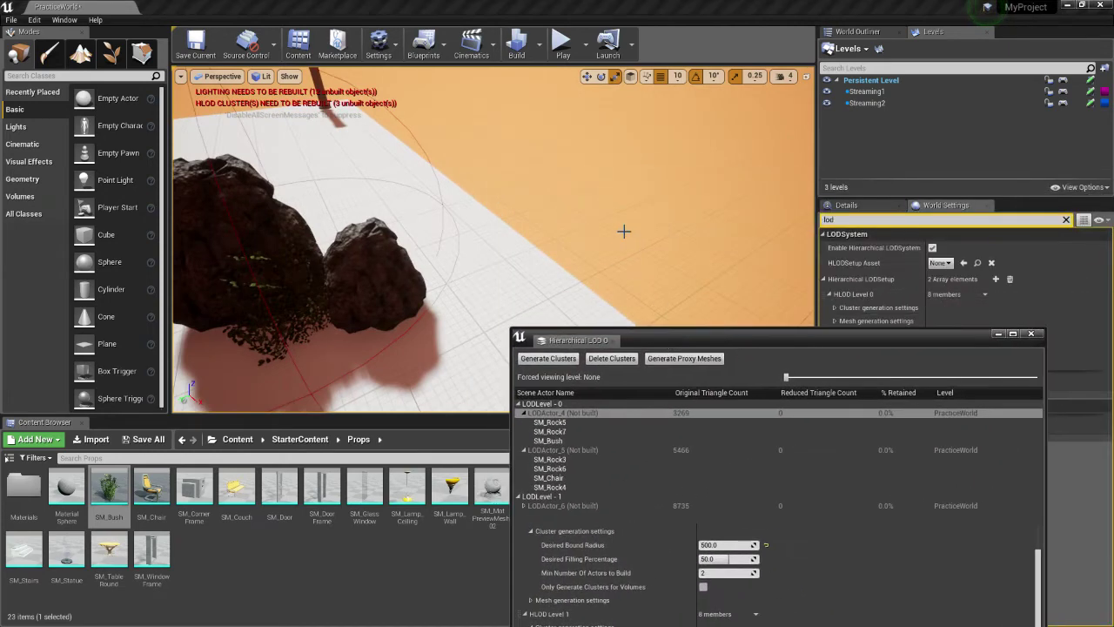
key("s")
mouse_move(607, 230)
right_mouse_down()
mouse_move(583, 229)
mouse_move(606, 230)
right_mouse_up()
key("a")
mouse_move(465, 150)
right_mouse_down()
mouse_move(504, 150)
mouse_move(465, 151)
right_mouse_up()
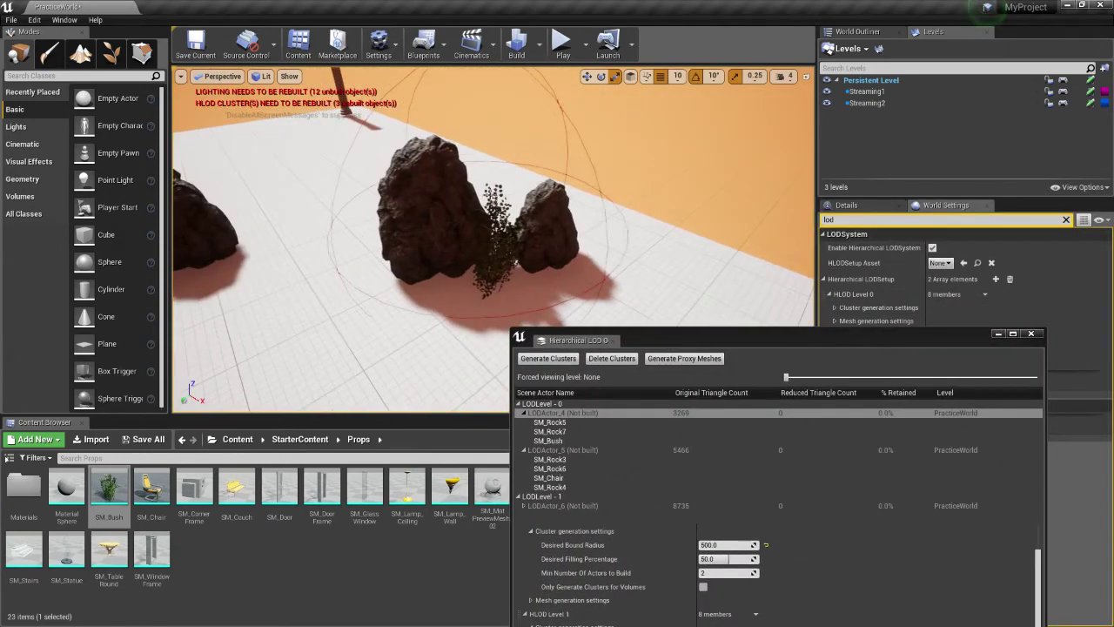
left_click_drag(523, 248, 567, 246, "alt")
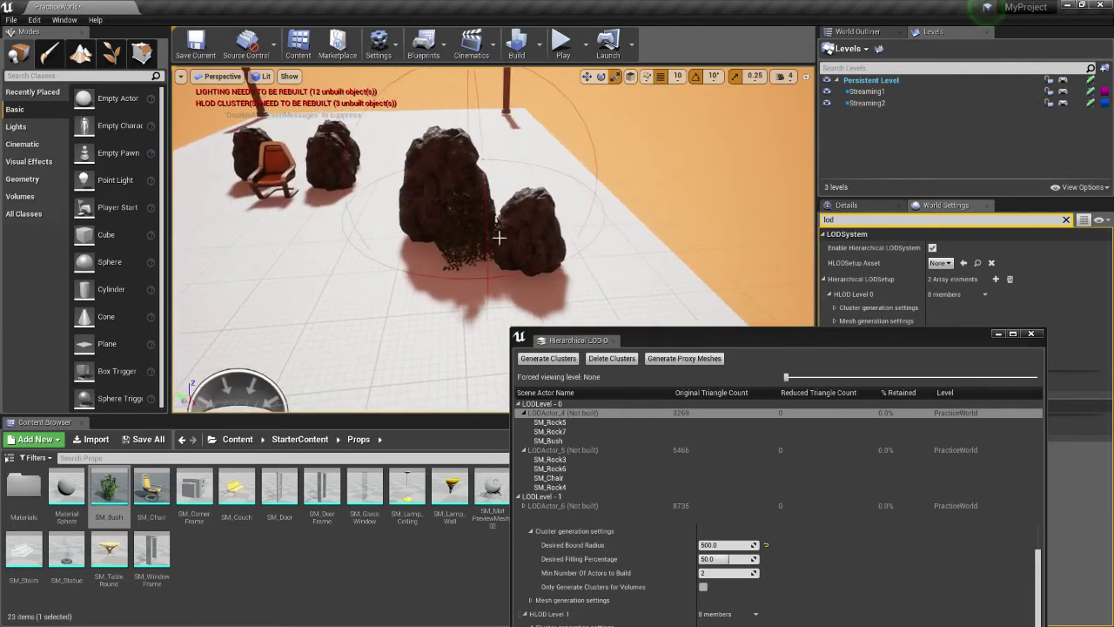
Select the second LODLevel - 0 cluster and examine its bounds around the three rocks and the chair
left_click_drag(738, 329, 762, 296)
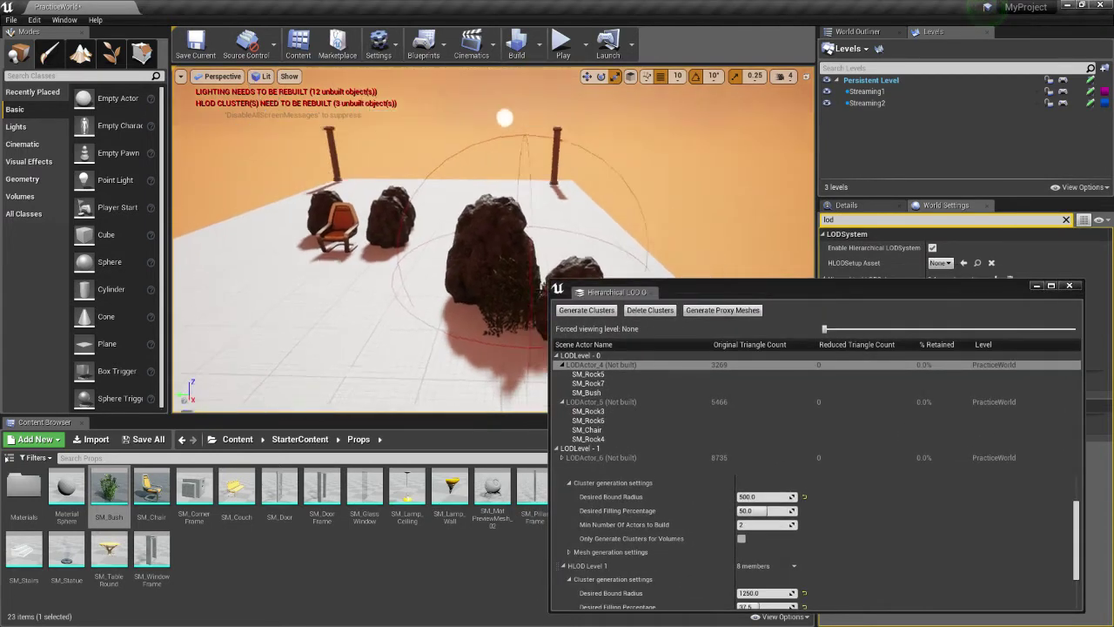
right_click_drag(461, 339, 505, 335)
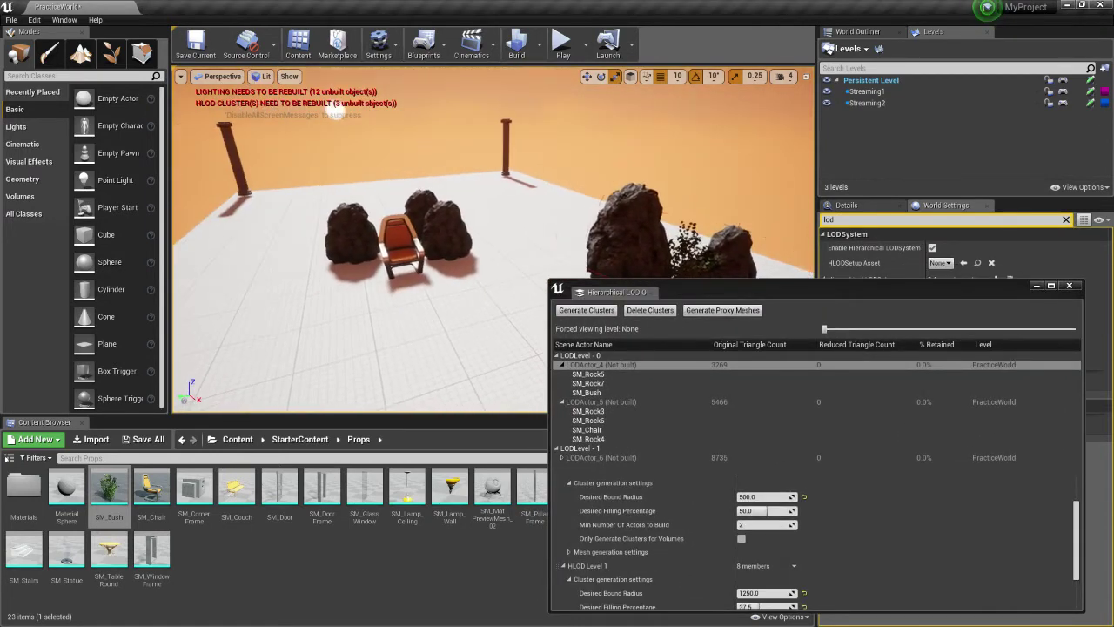
left_click(608, 405)
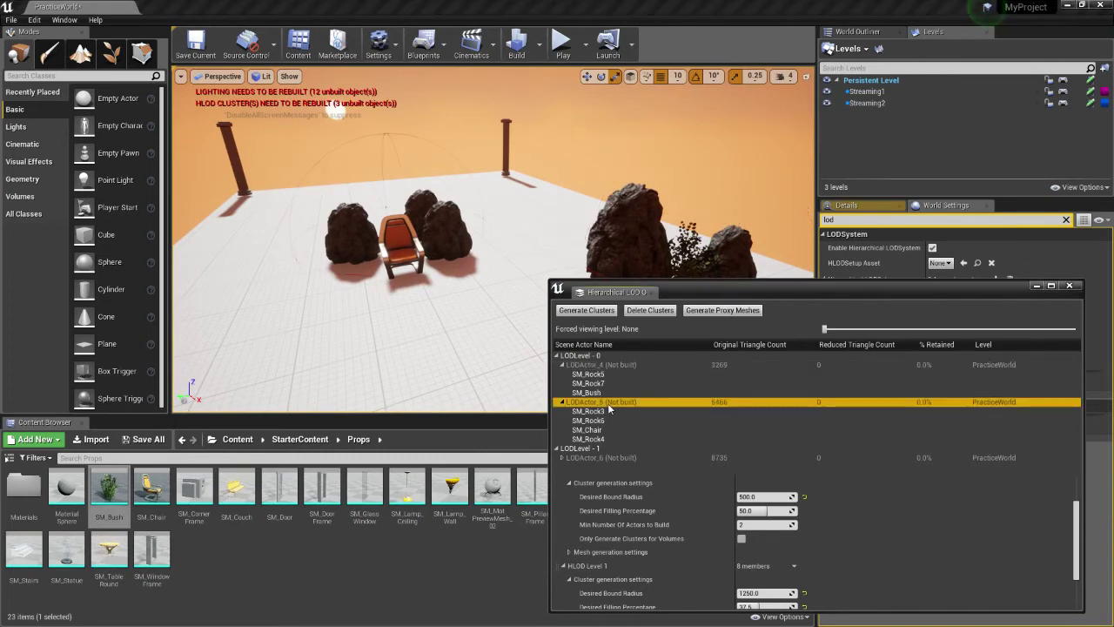
right_click_drag(325, 227, 379, 256)
right_click_drag(448, 249, 392, 268)
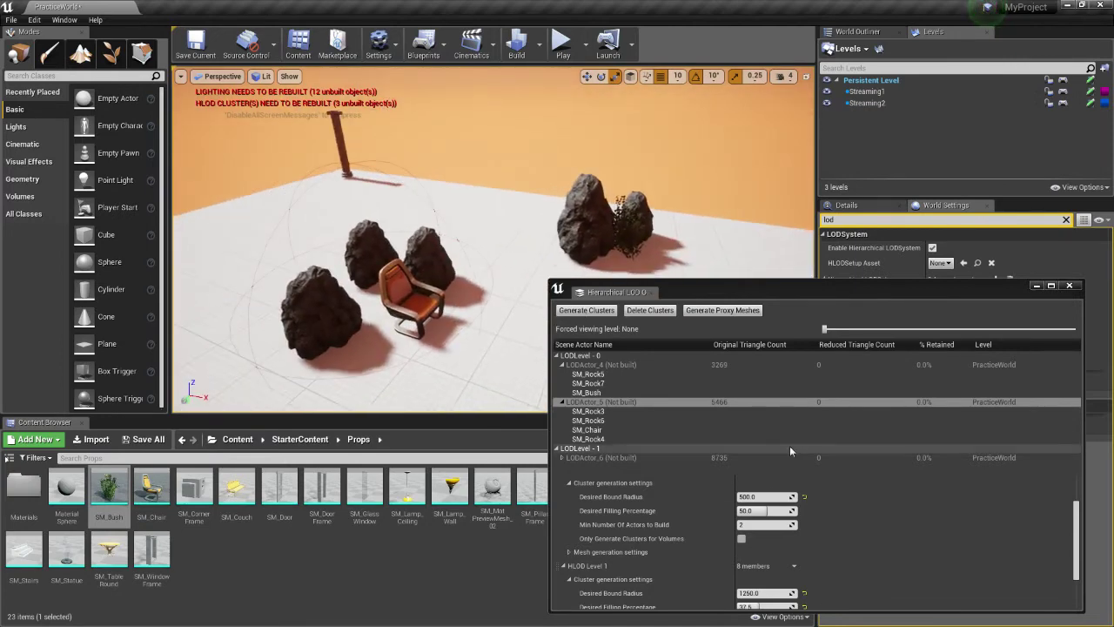
Expand the Mesh generation settings and Merge Setting of HLOD Level 0, enlarging the outliner to review the merge options
left_click(570, 553)
scroll(1079, 544, "down", 1)
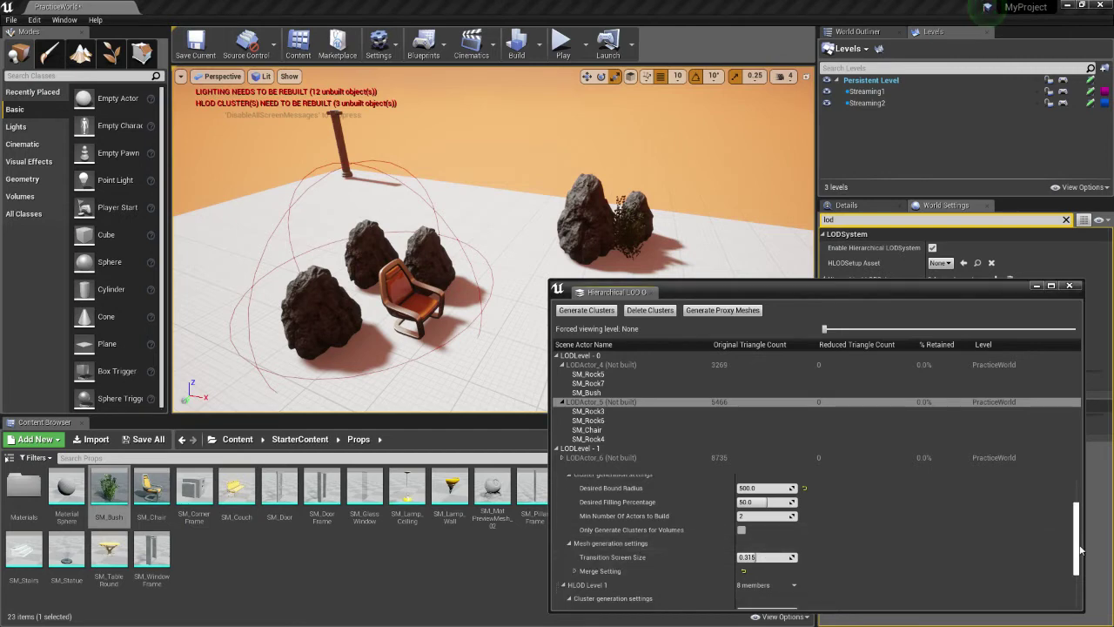
left_click_drag(1079, 548, 1084, 554)
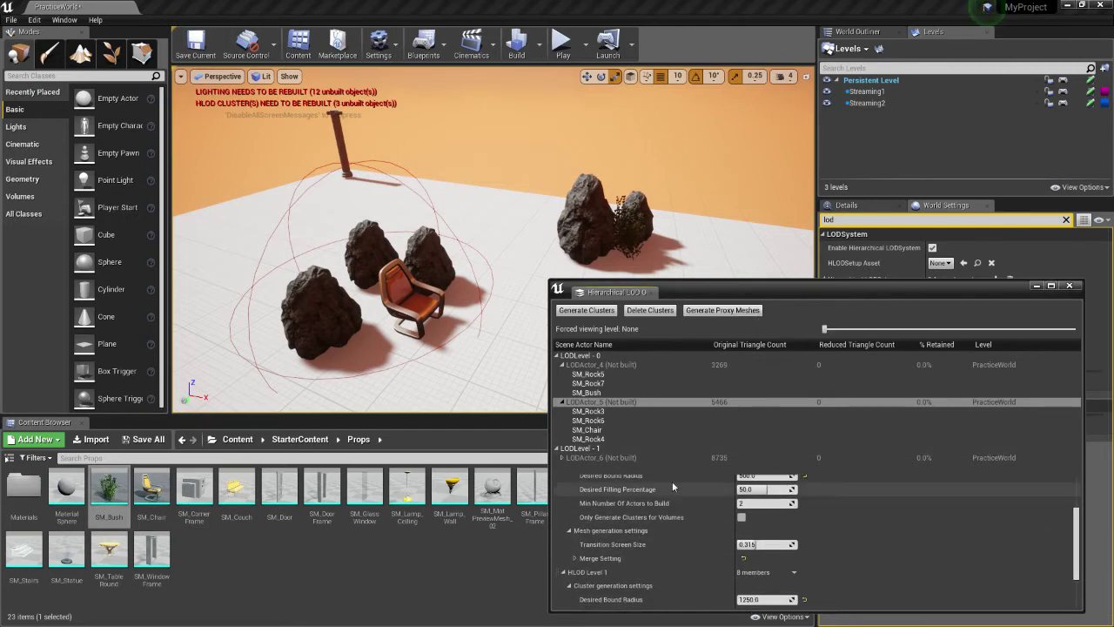
left_click(575, 559)
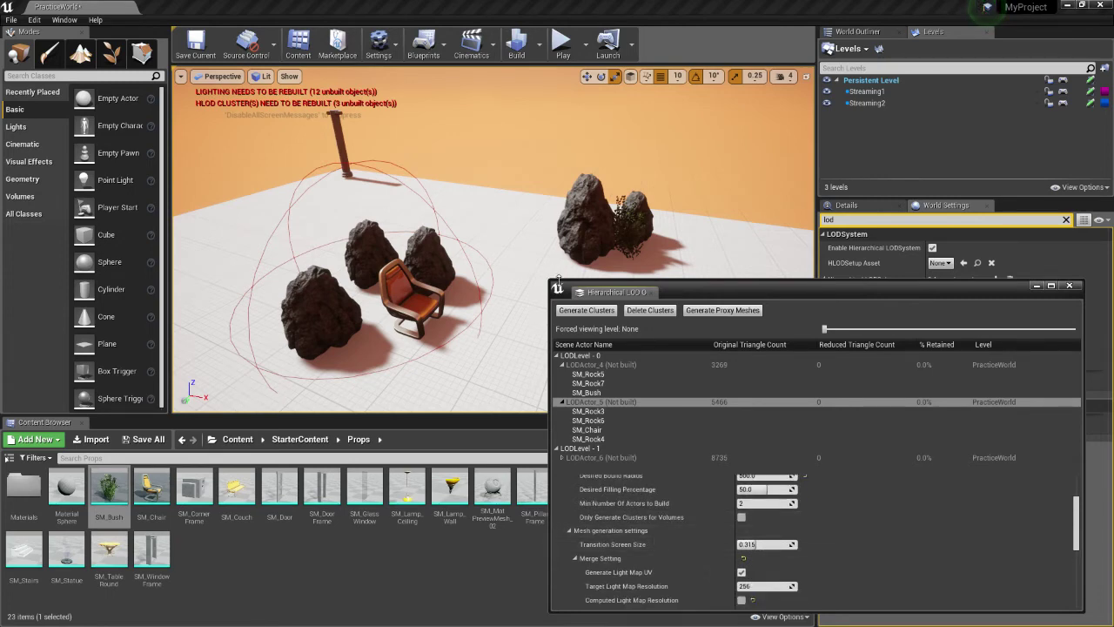
left_click_drag(558, 279, 558, 98)
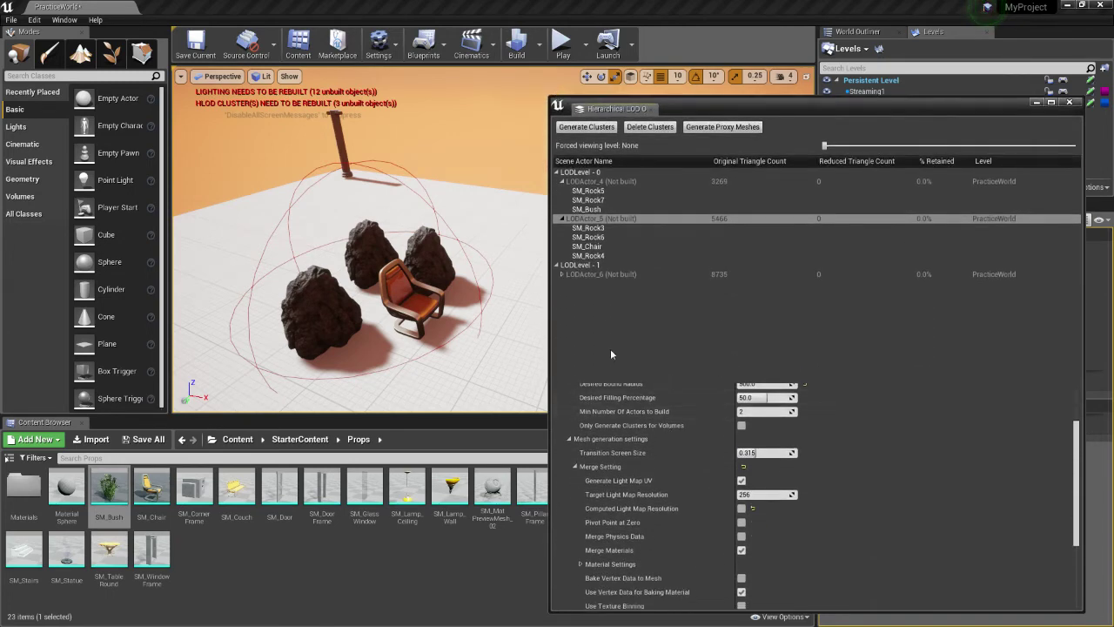
left_click_drag(654, 383, 654, 305)
scroll(664, 380, "up", 2)
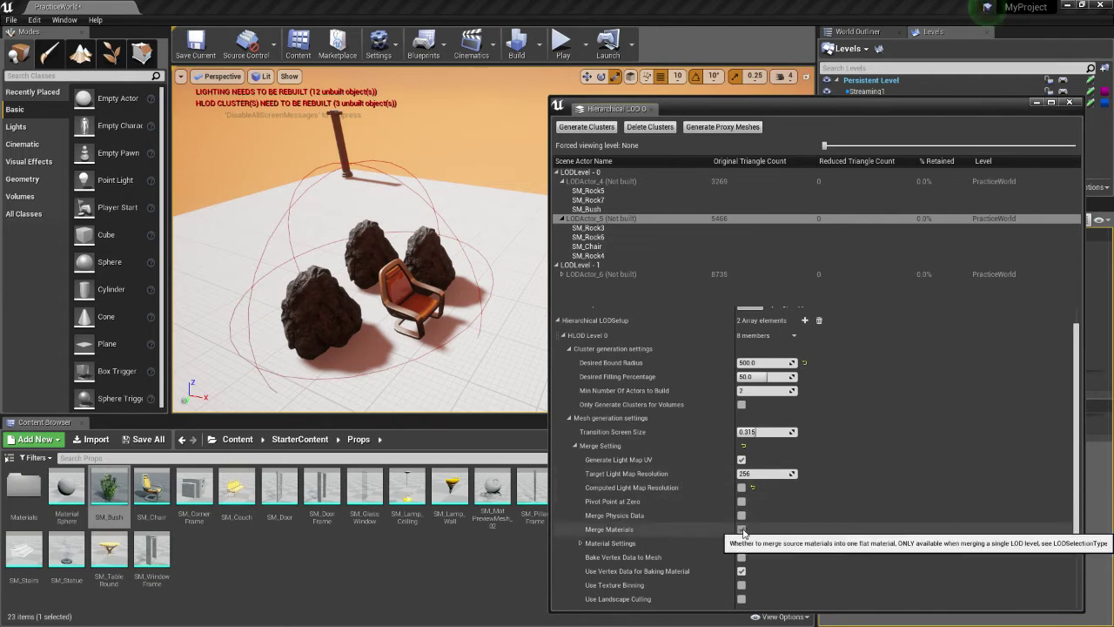
Expand the Material Settings under HLOD Level 0's Merge Setting and review the texture size and material map options
left_click(581, 543)
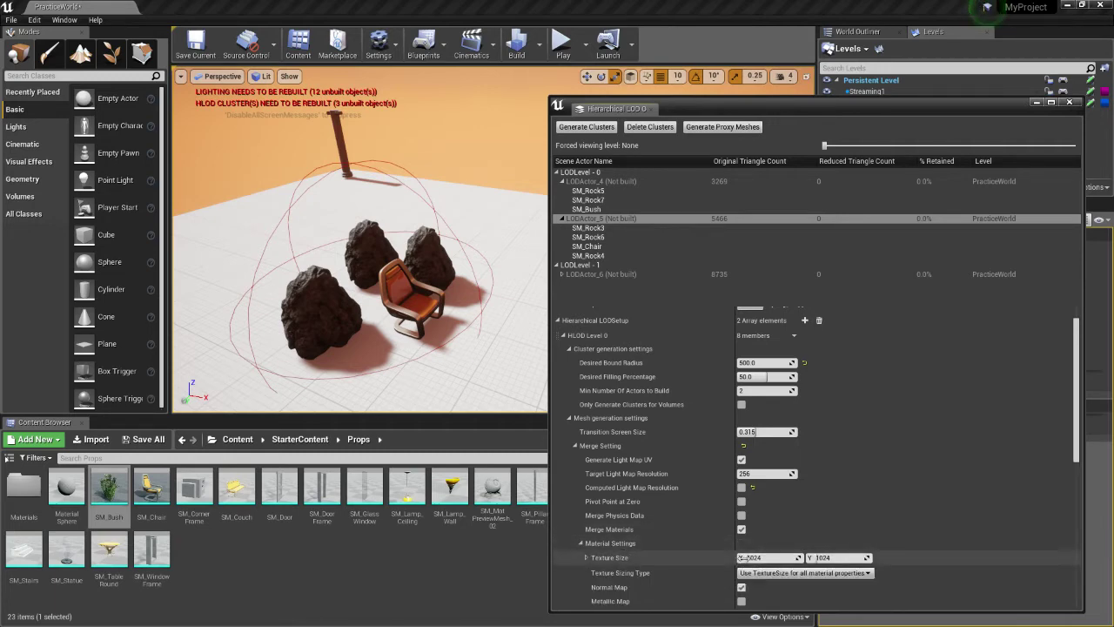
scroll(687, 544, "down", 1)
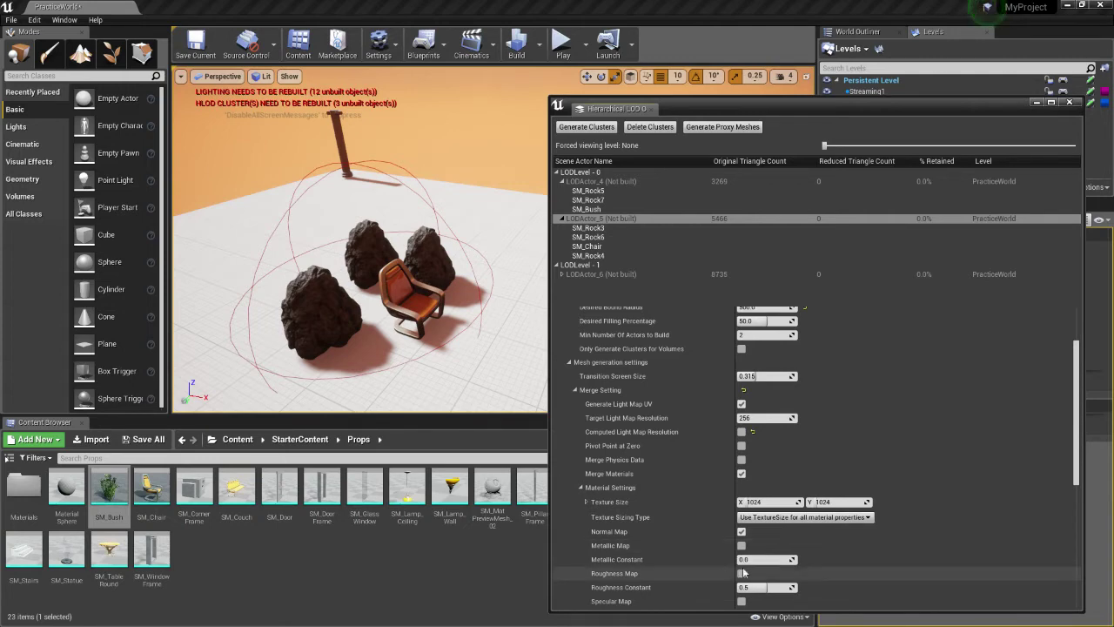
scroll(744, 575, "down", 2)
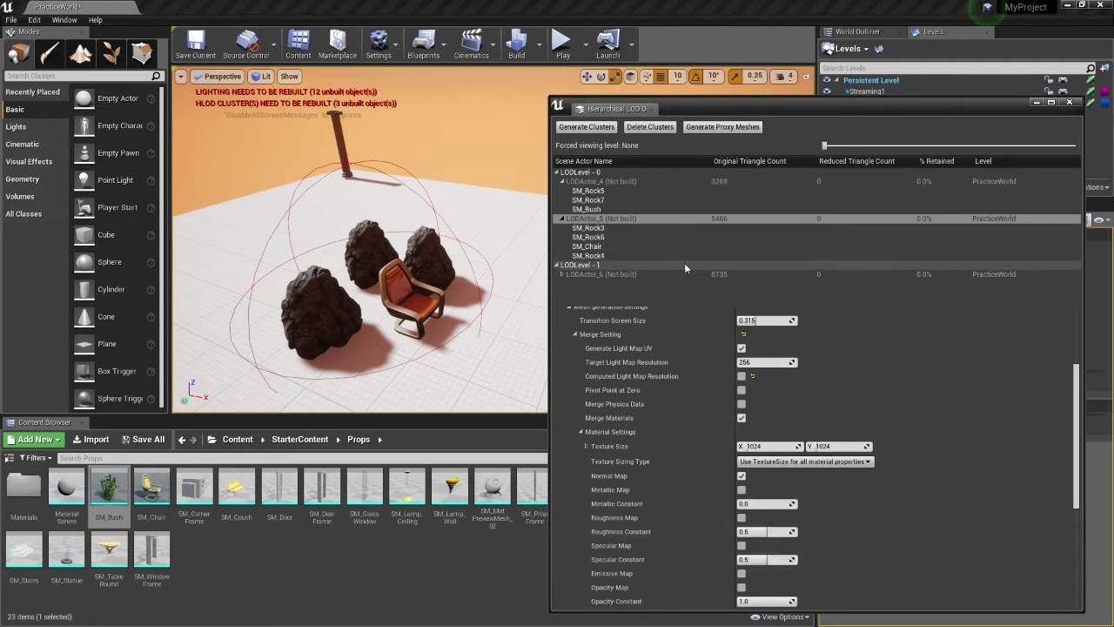
Check the cluster removal and exclusion options for SM_Rock6, and select SM_Chair in the same cluster
left_click(593, 236)
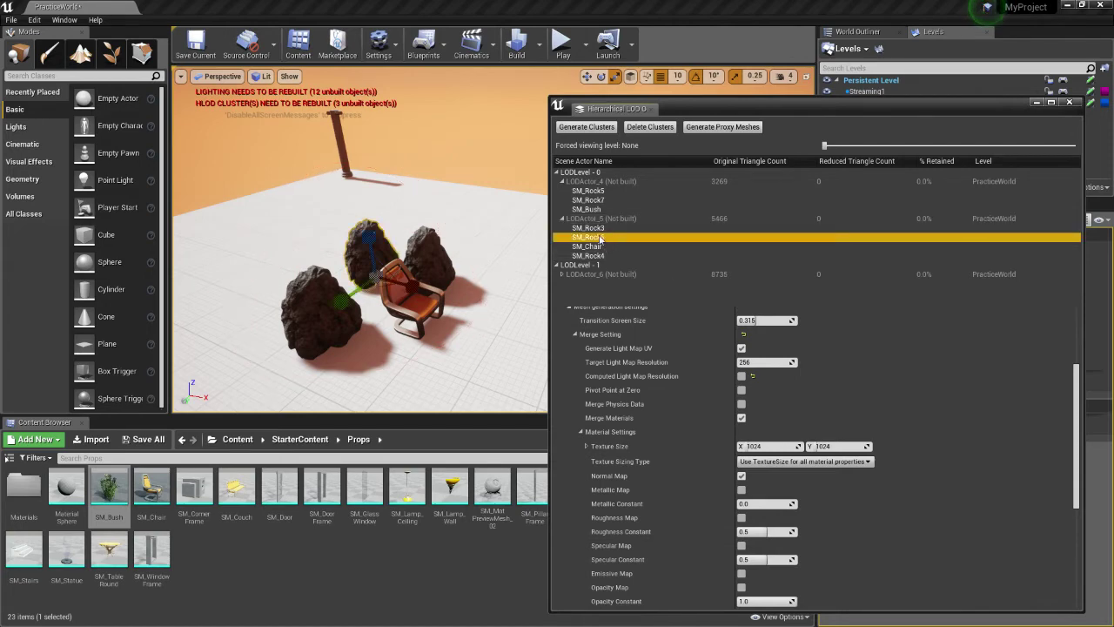
right_click(599, 239)
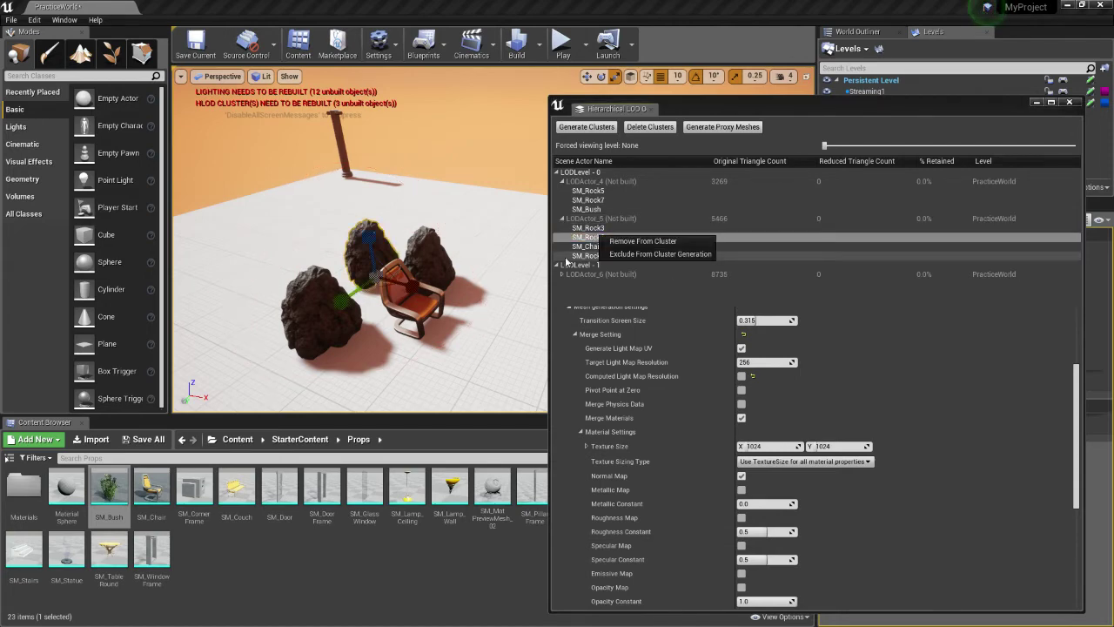
left_click(641, 241)
left_click(607, 247)
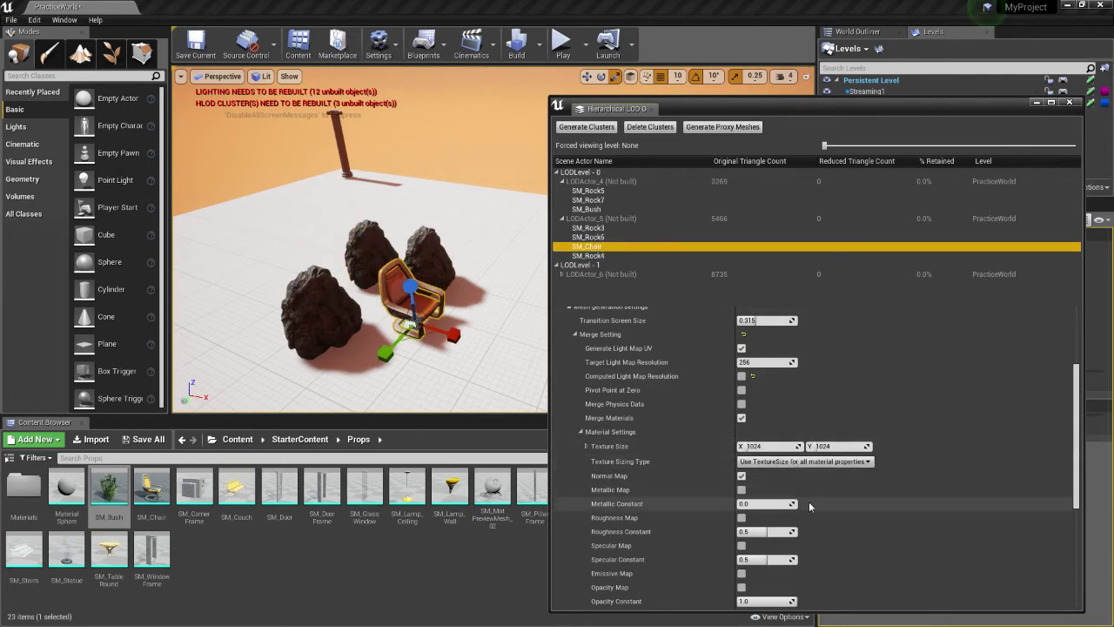
Inspect the first LODLevel - 0 cluster's bounds and generate proxy meshes for all clusters in the level
scroll(809, 506, "up", 5)
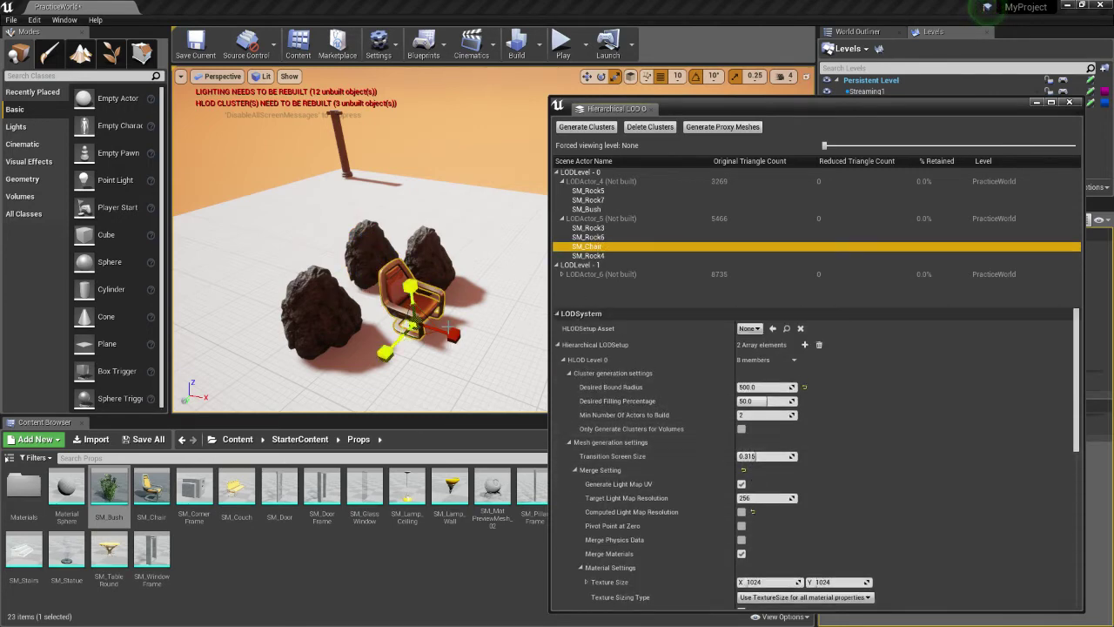
left_click(627, 183)
right_click_drag(419, 266, 308, 267)
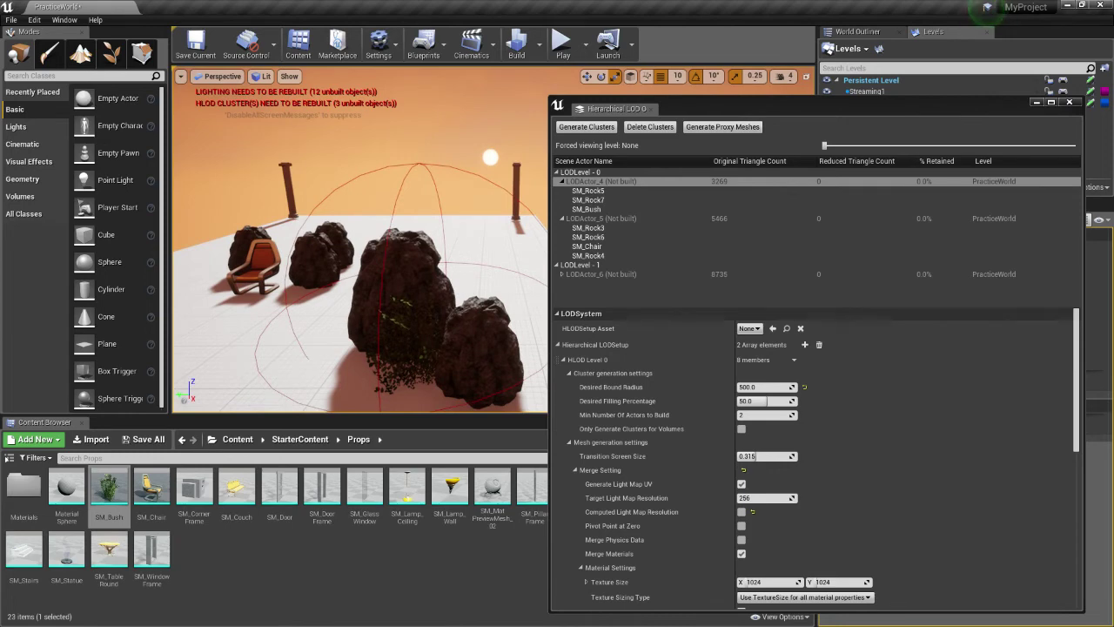
right_click_drag(308, 267, 439, 255)
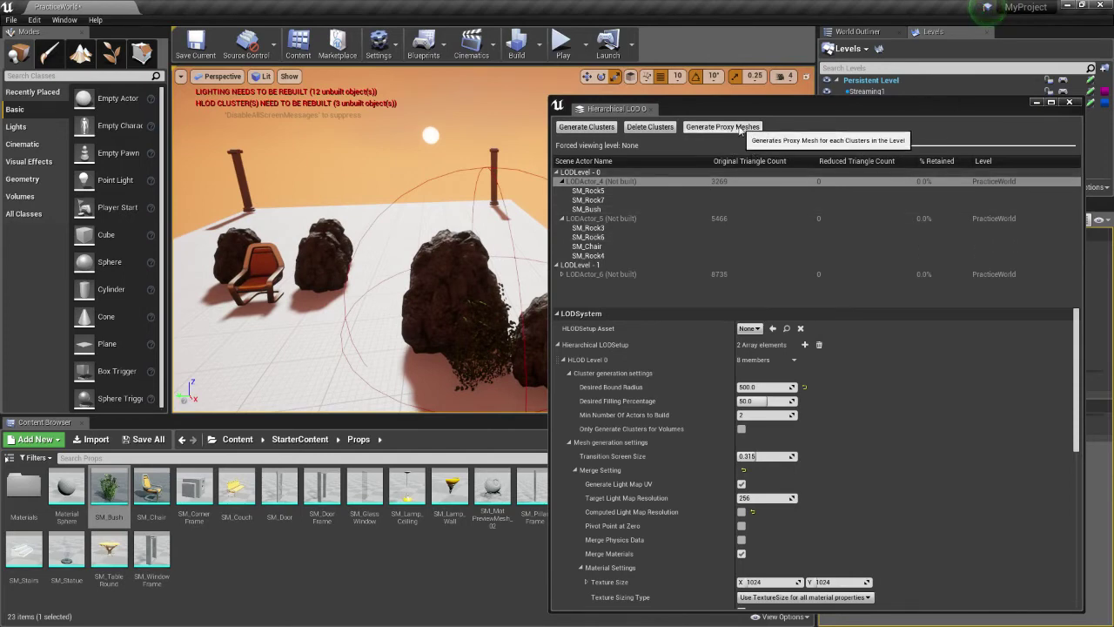
left_click(736, 128)
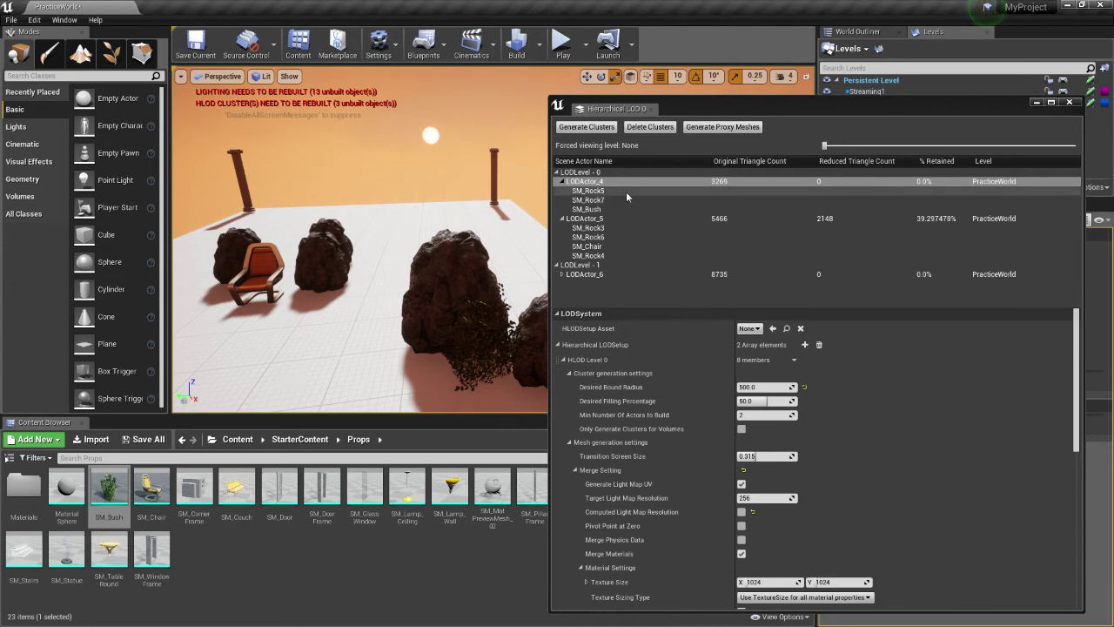
Open the generated static mesh of LODActor_4 from its details to inspect it, and close the mesh editor
right_click_drag(423, 198, 404, 216)
left_click_drag(675, 119, 634, 132)
left_click_drag(506, 116, 489, 248)
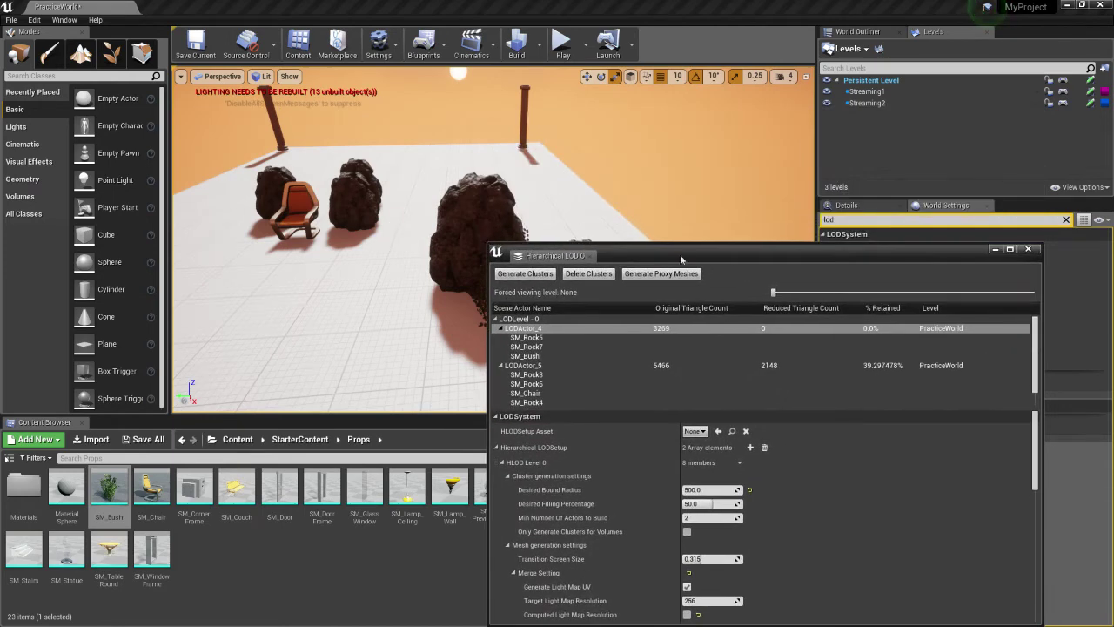
left_click_drag(680, 248, 326, 139)
left_click(200, 212)
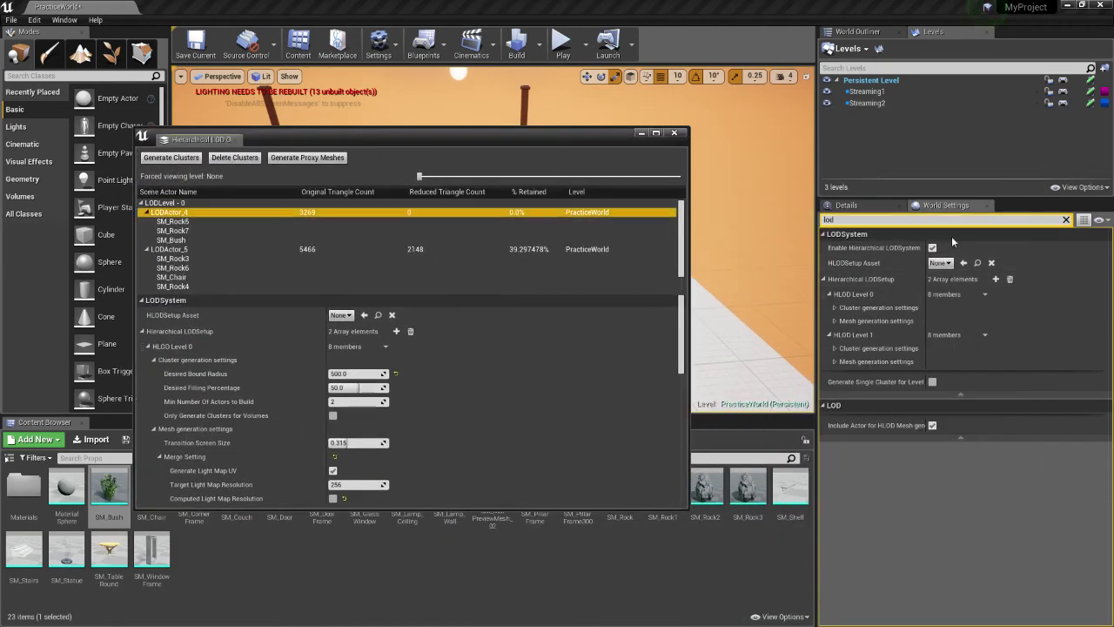
left_click(846, 205)
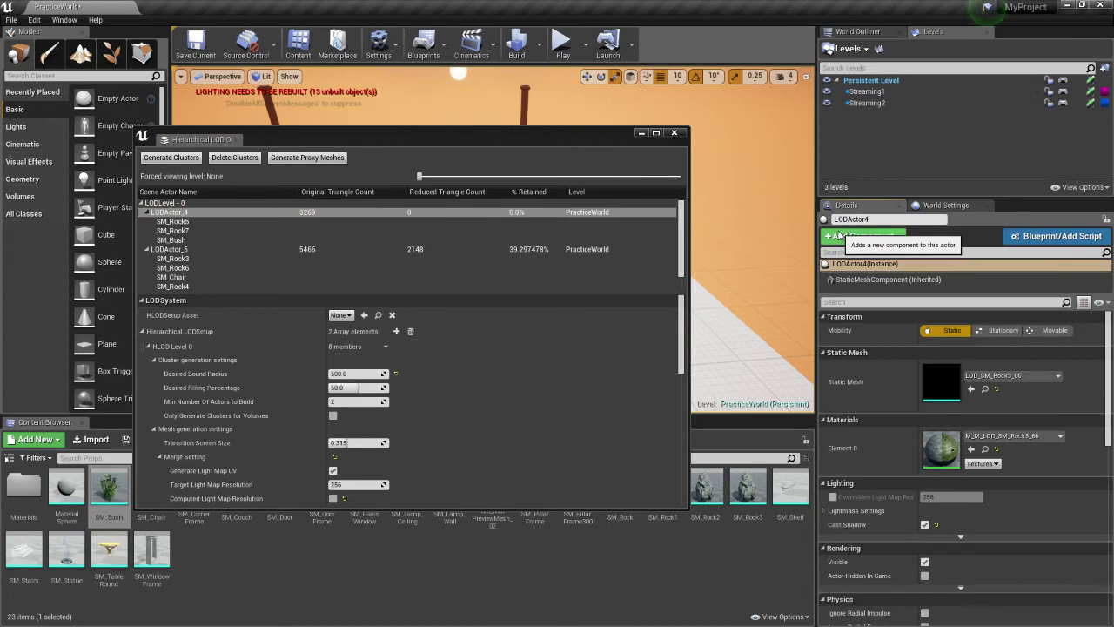
double_click(941, 382)
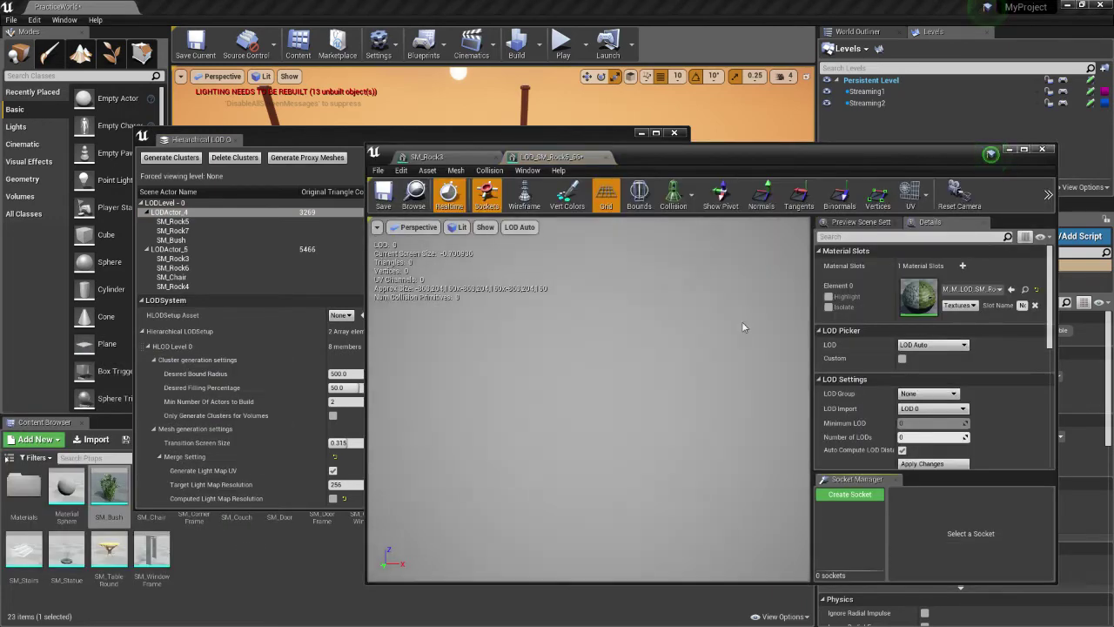
left_click(1043, 150)
left_click(633, 356)
Select LODActor_5, compare its props in the scene, and open its generated static mesh to inspect the merged rocks and chair
left_click(196, 248)
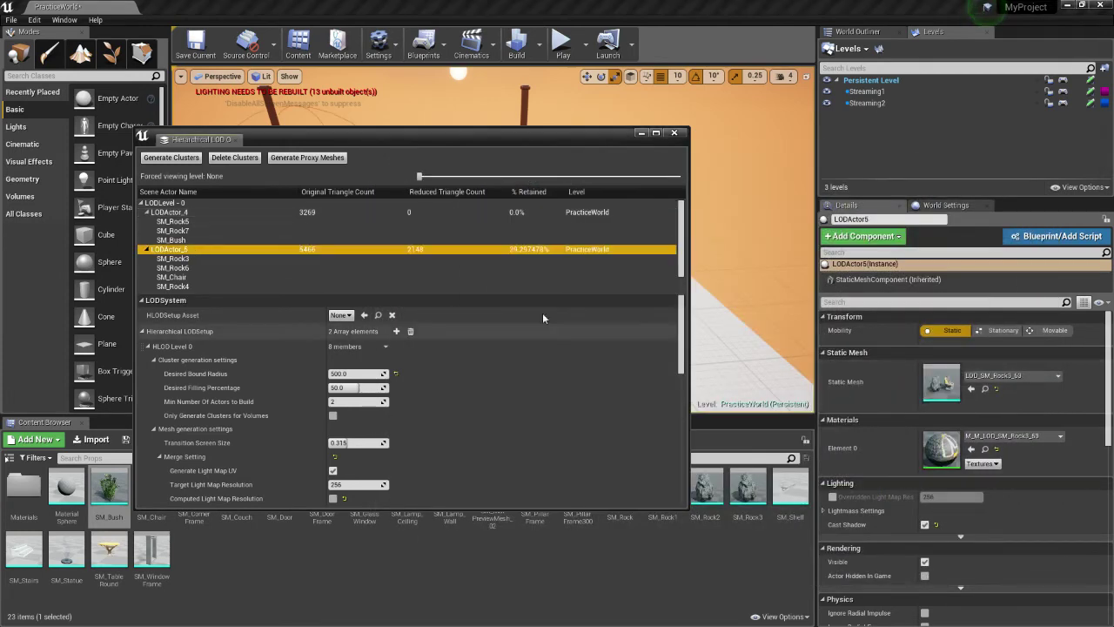
left_click_drag(344, 135, 264, 270)
right_click_drag(457, 209, 582, 226)
left_click_drag(376, 274, 561, 137)
left_click(324, 254)
left_click_drag(391, 141, 505, 140)
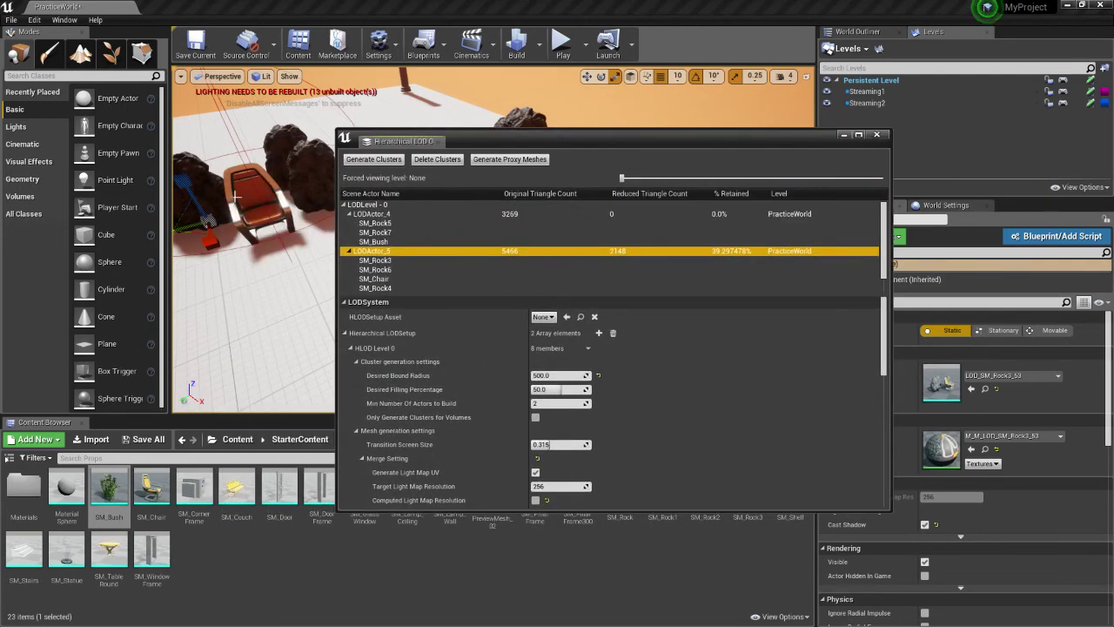
double_click(942, 383)
scroll(695, 387, "down", 10)
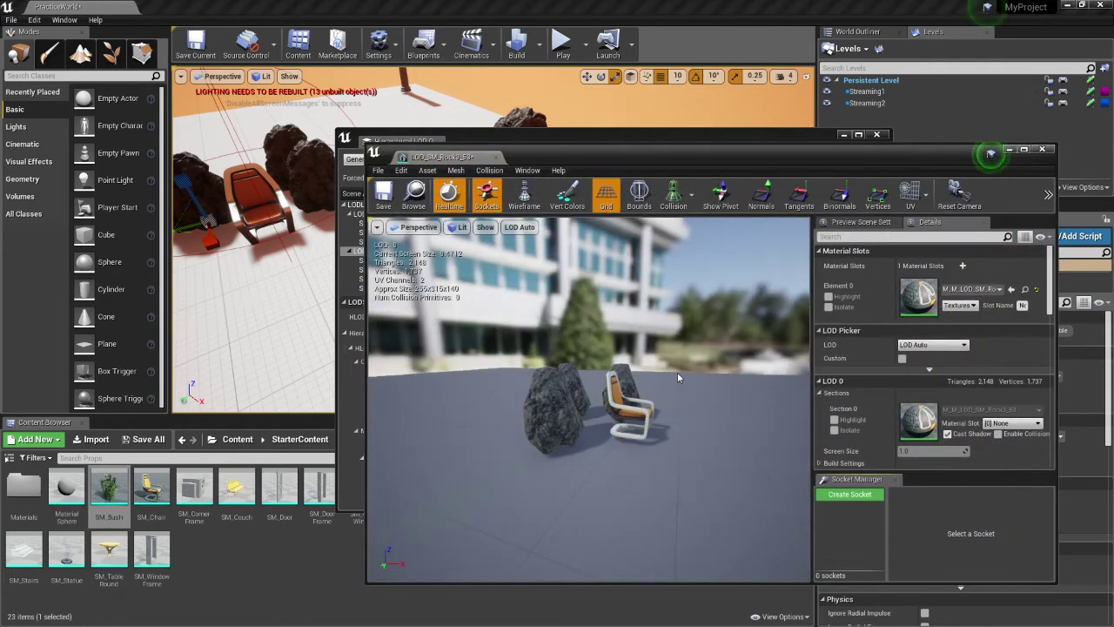
Examine the merged rock and chair mesh from several angles, and open its merged material to inspect the textured preview sphere
right_click_drag(695, 387, 674, 378)
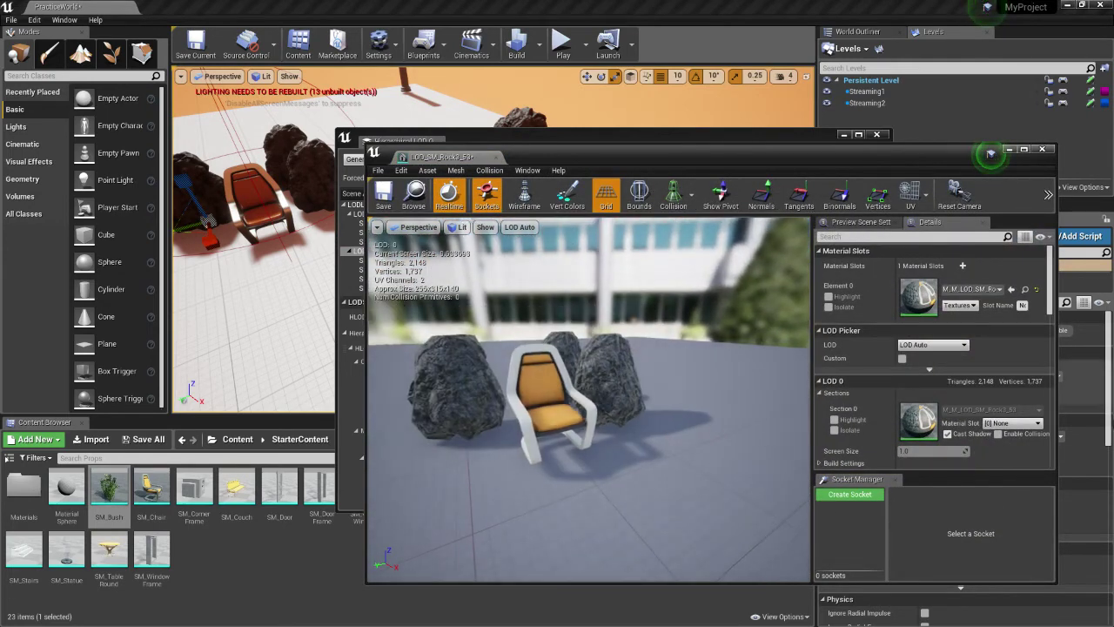
left_click_drag(990, 153, 967, 121)
mouse_move(569, 306)
right_mouse_down()
mouse_move(555, 309)
mouse_move(568, 306)
right_mouse_up()
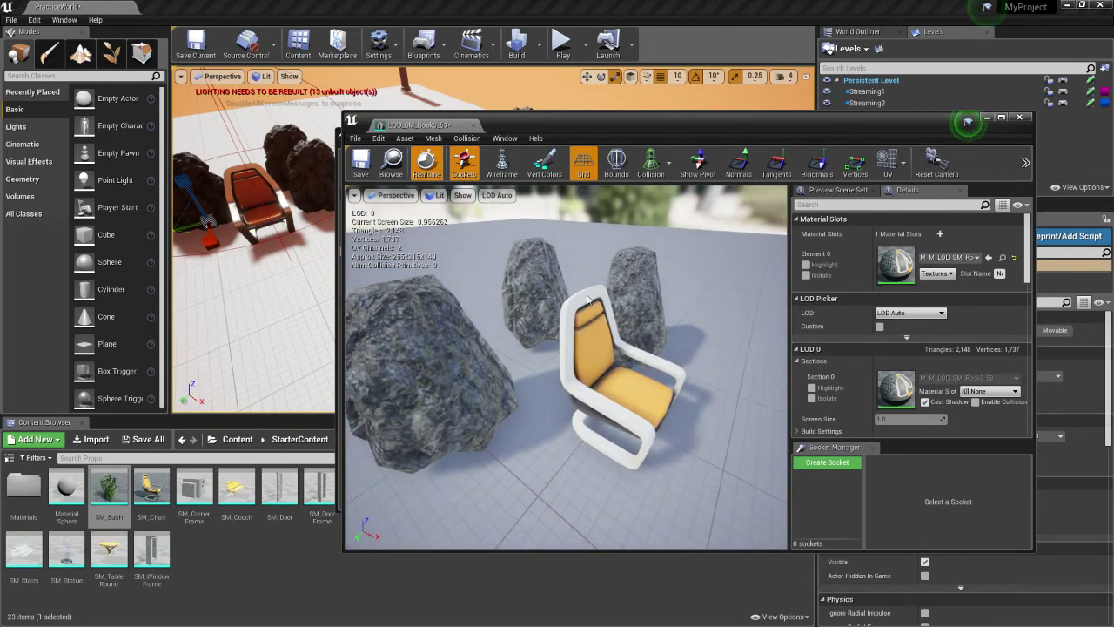
double_click(905, 272)
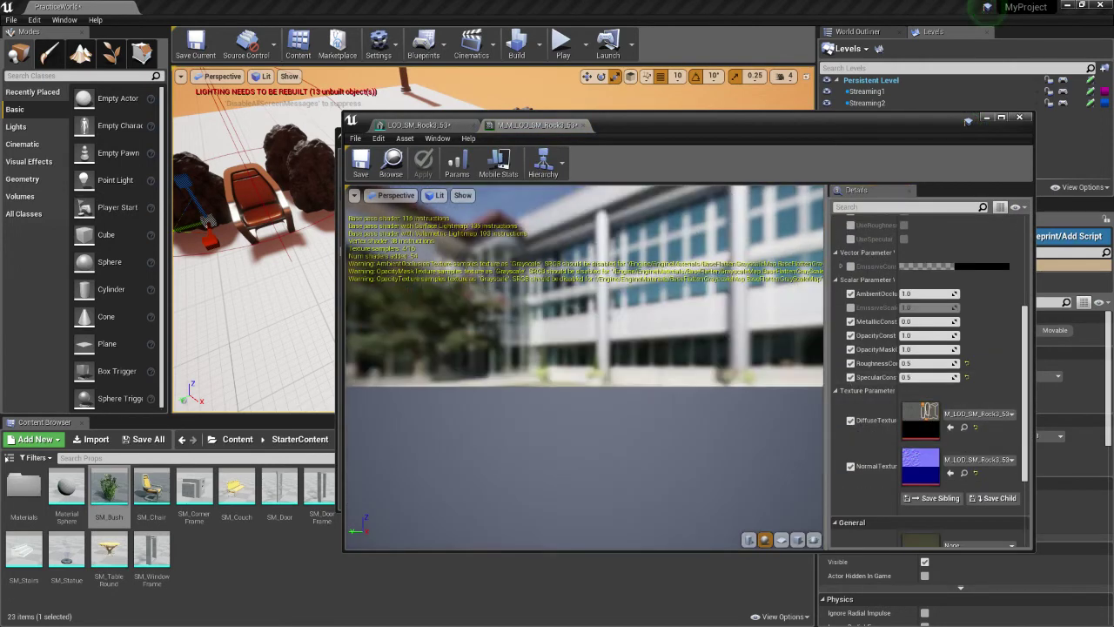
right_click_drag(631, 283, 600, 331)
mouse_move(599, 331)
left_mouse_down()
mouse_move(648, 374)
mouse_move(753, 396)
mouse_move(595, 328)
left_mouse_up()
left_click_drag(545, 301, 582, 263)
left_click_drag(511, 264, 587, 355)
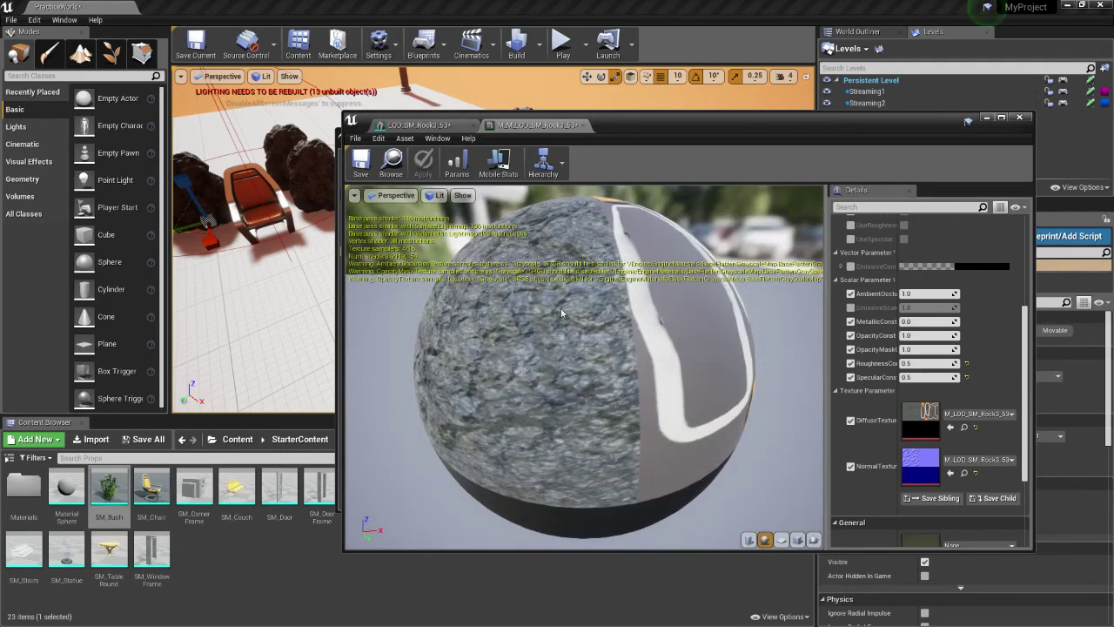
left_click_drag(565, 318, 505, 322)
Open the merged material's diffuse texture, view the whole texture atlas, save the asset and minimize its editor
double_click(928, 423)
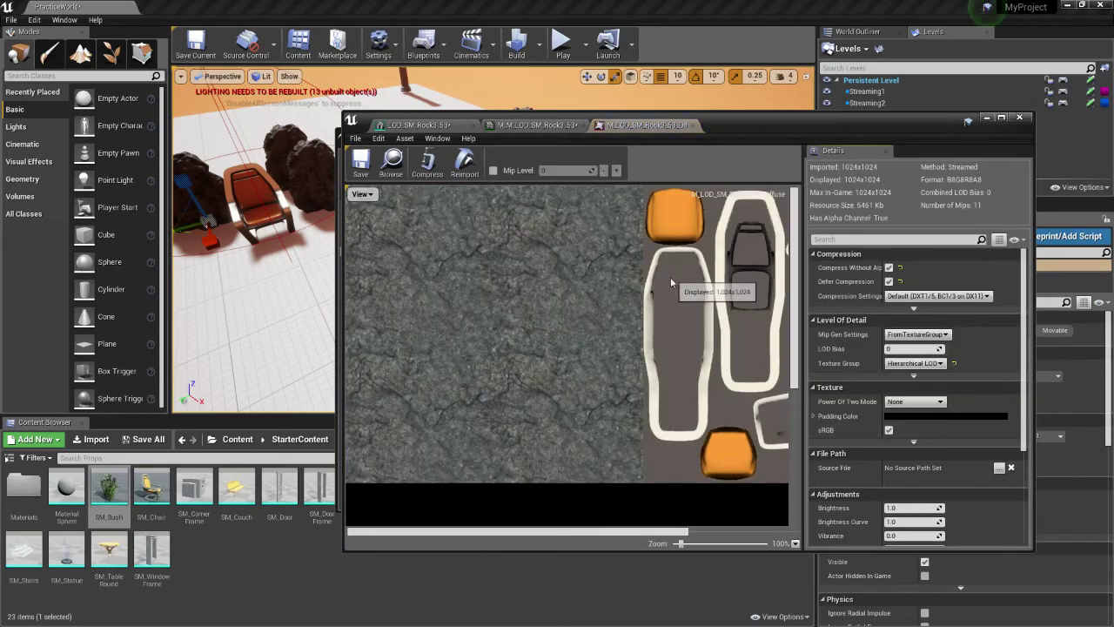
scroll(683, 296, "down", 6)
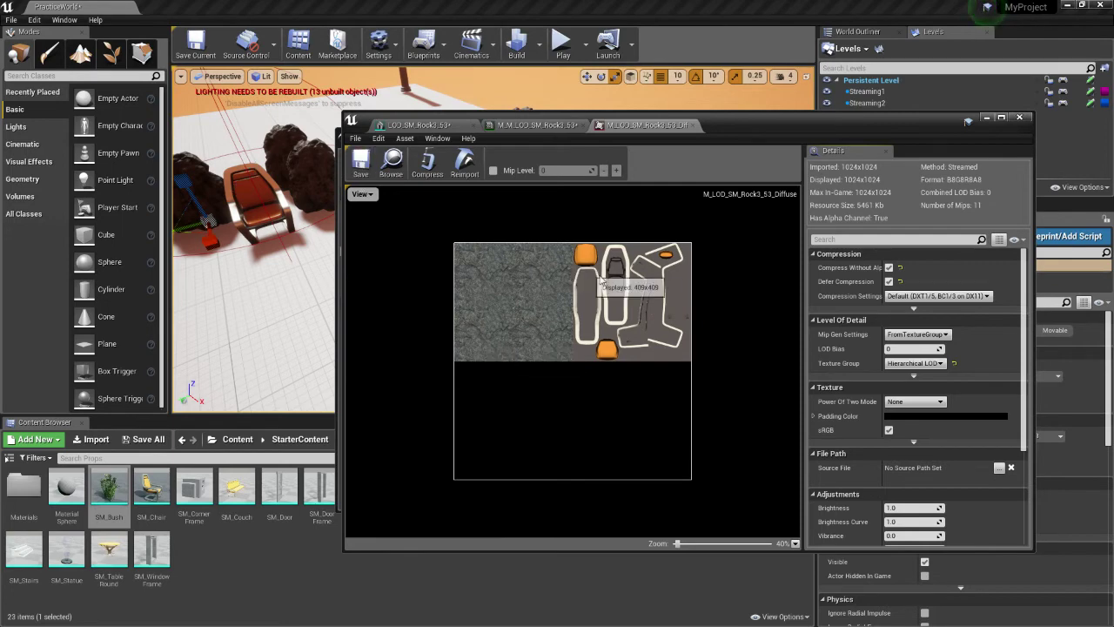
left_click_drag(738, 130, 620, 128)
left_click(255, 166)
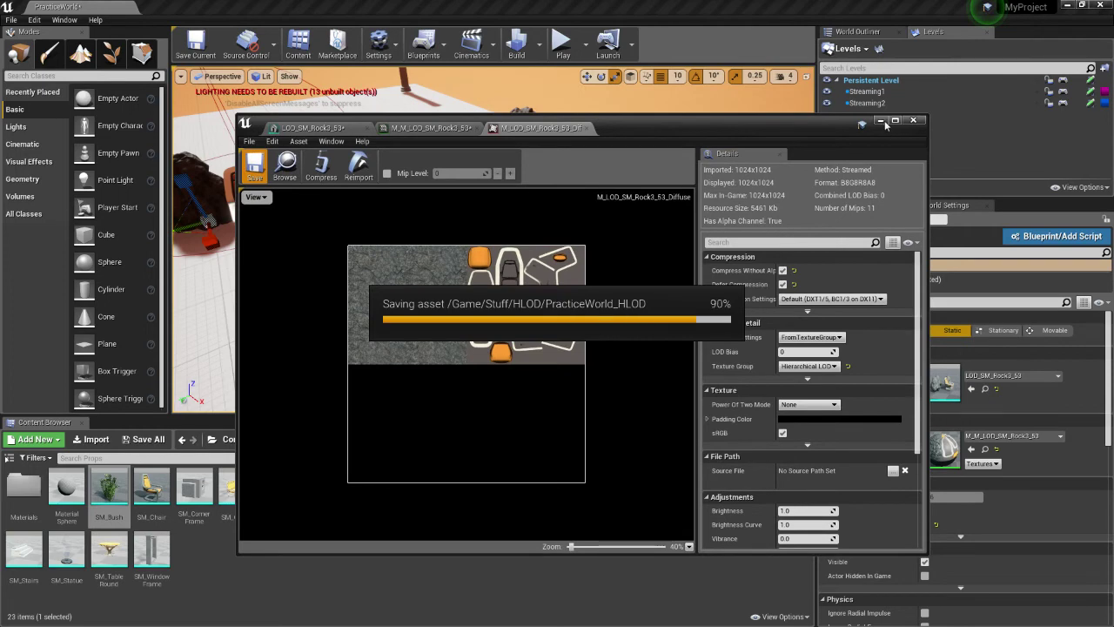
left_click(882, 121)
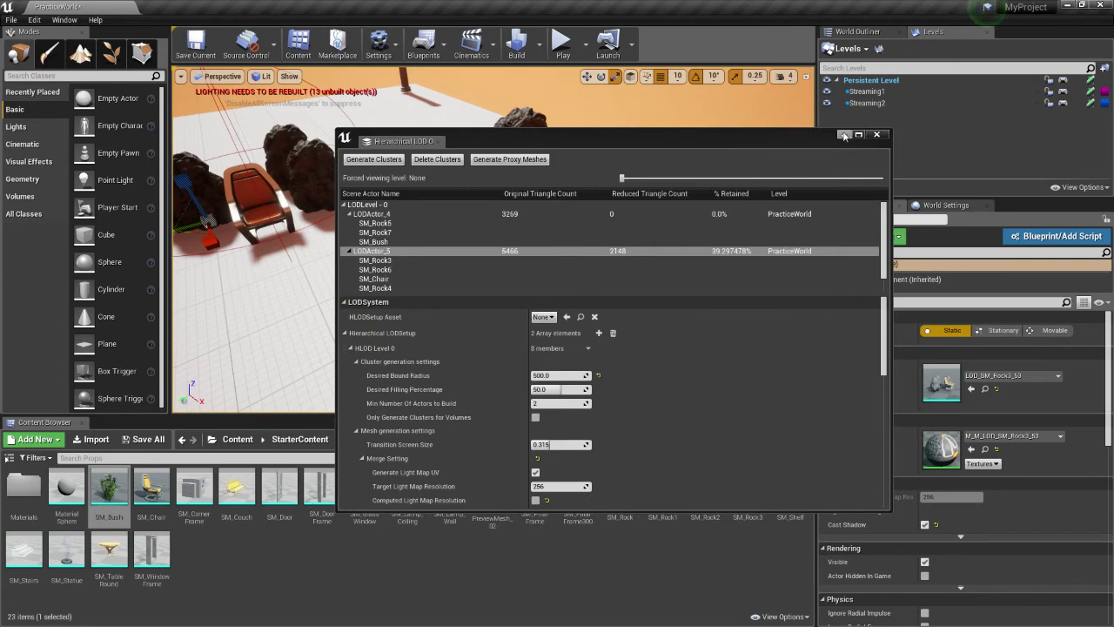
Expand LODActor_6 under LODLevel - 1 and examine the LODActor_4 and LODActor_5 clusters it contains
right_click_drag(510, 98, 470, 157)
left_click_drag(537, 139, 683, 118)
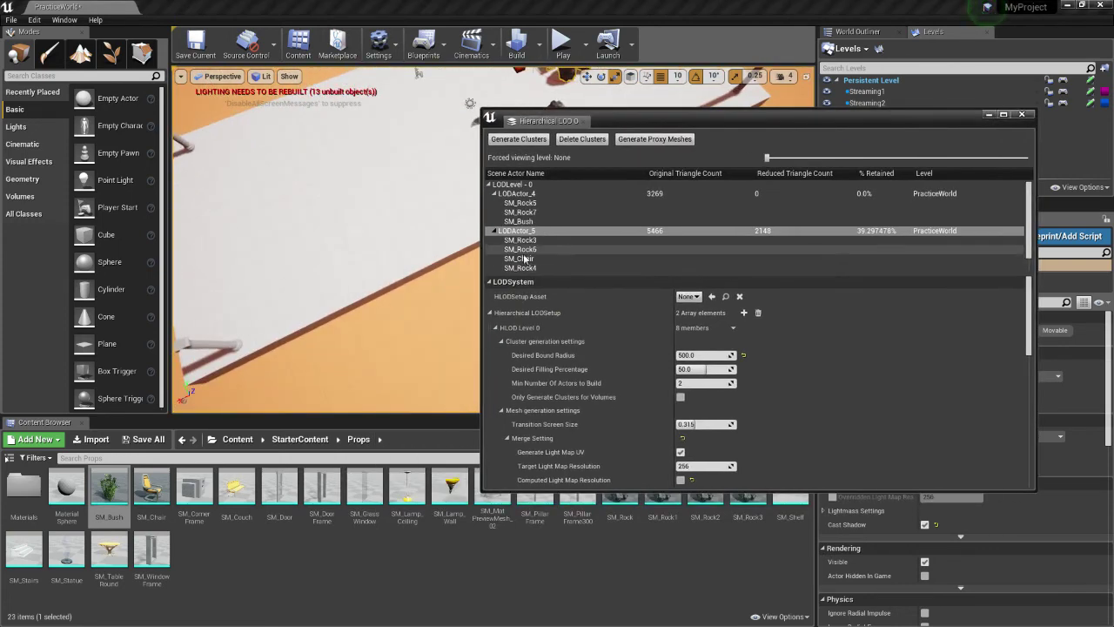
scroll(514, 262, "down", 1)
left_click(513, 267)
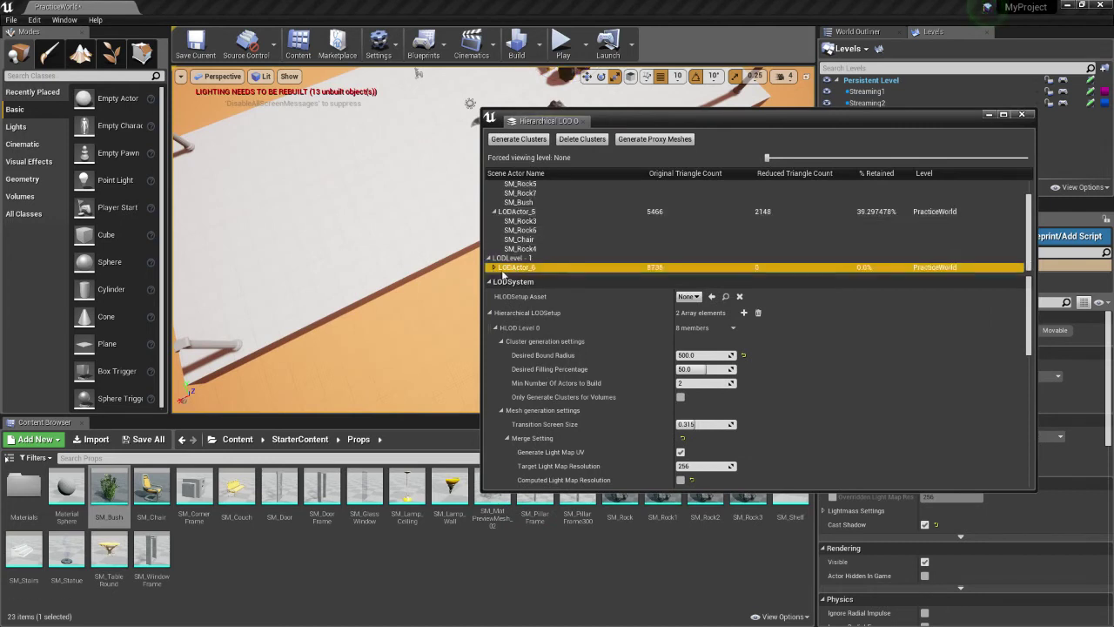
left_click(495, 268)
left_click(534, 259)
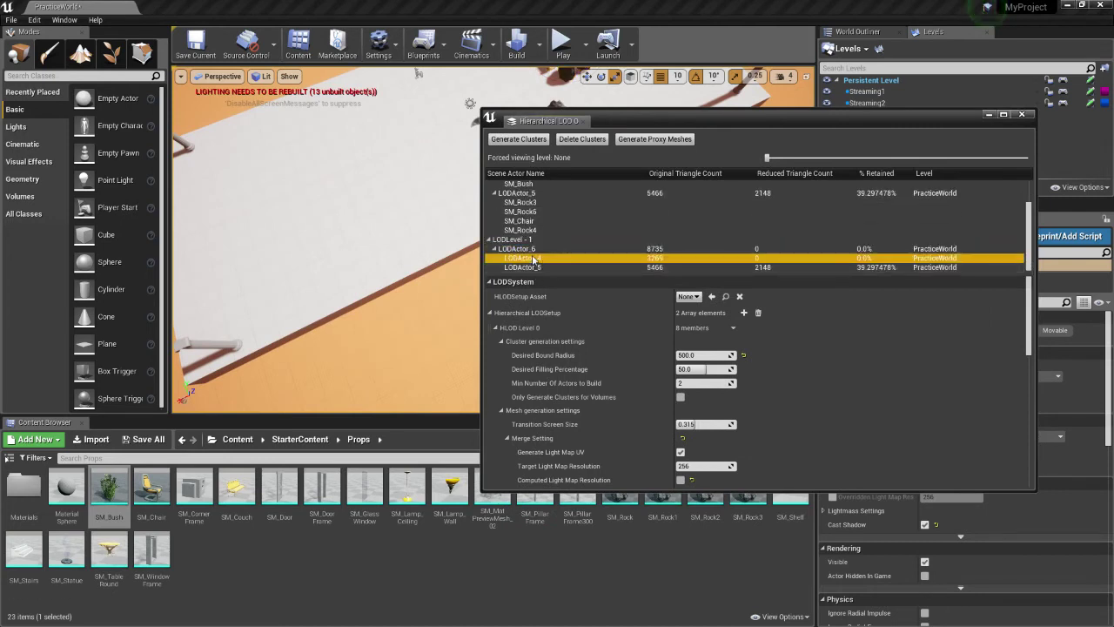
double_click(534, 258)
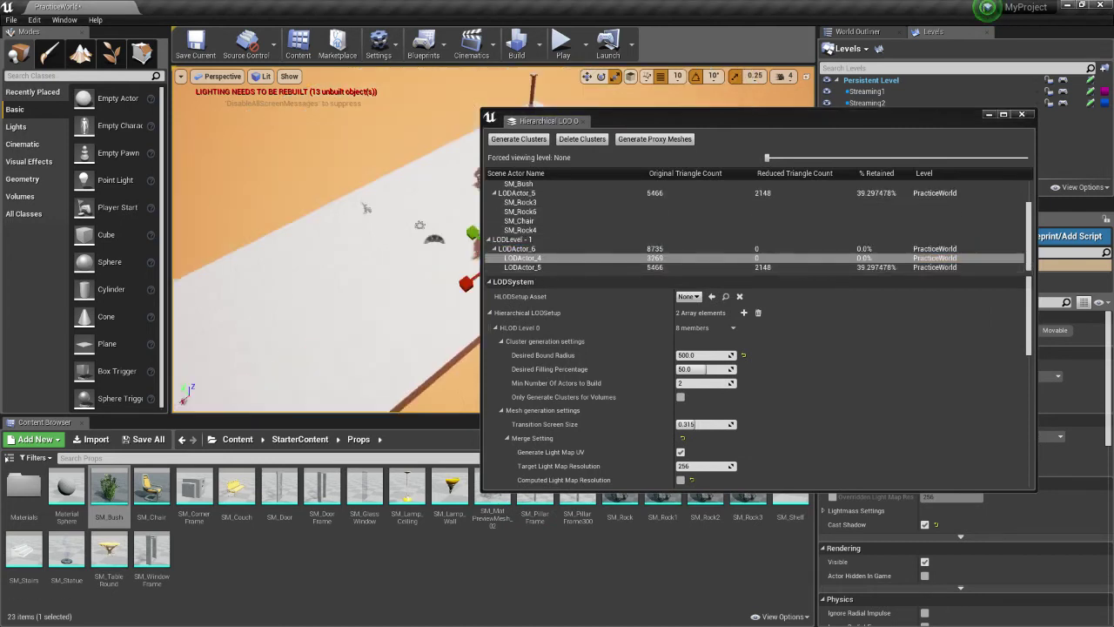
left_click(527, 249)
left_click_drag(680, 119, 539, 113)
key("Down")
key("Down")
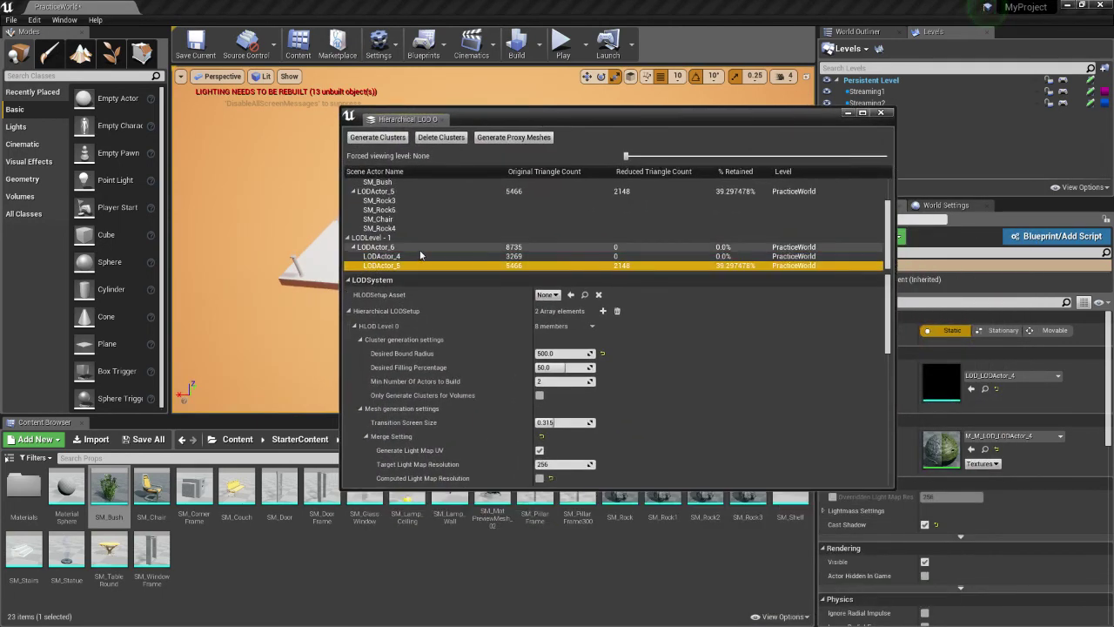
left_click(420, 251)
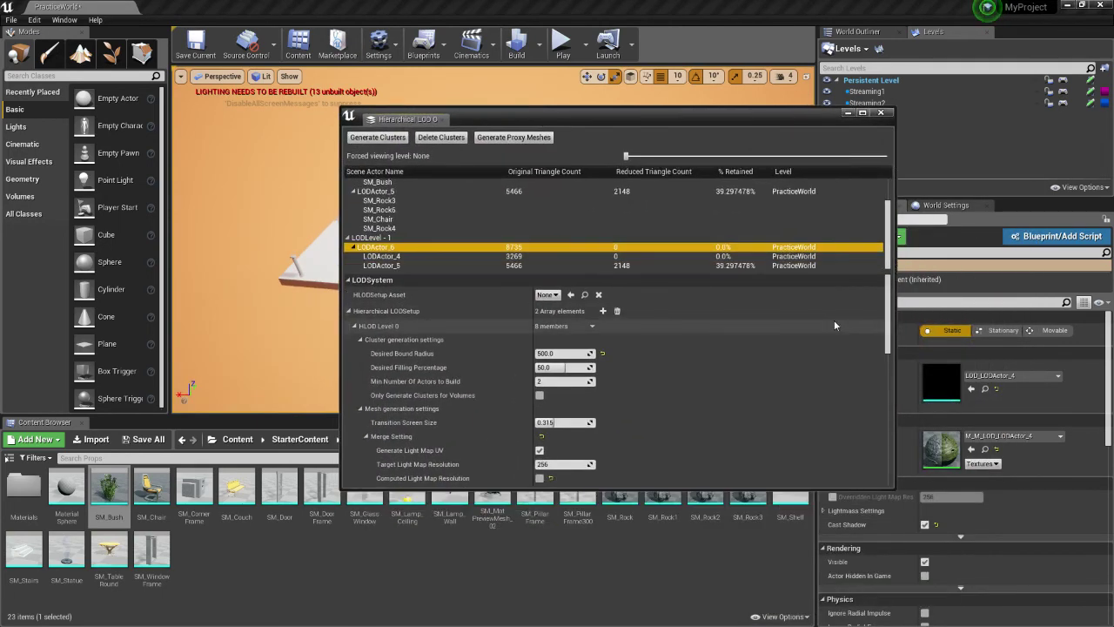
Collapse LODLevel - 1 and the HLOD Level 0 settings, and show the cluster generation settings of HLOD Level 1
left_click(349, 245)
scroll(347, 254, "up", 1)
left_click(346, 257)
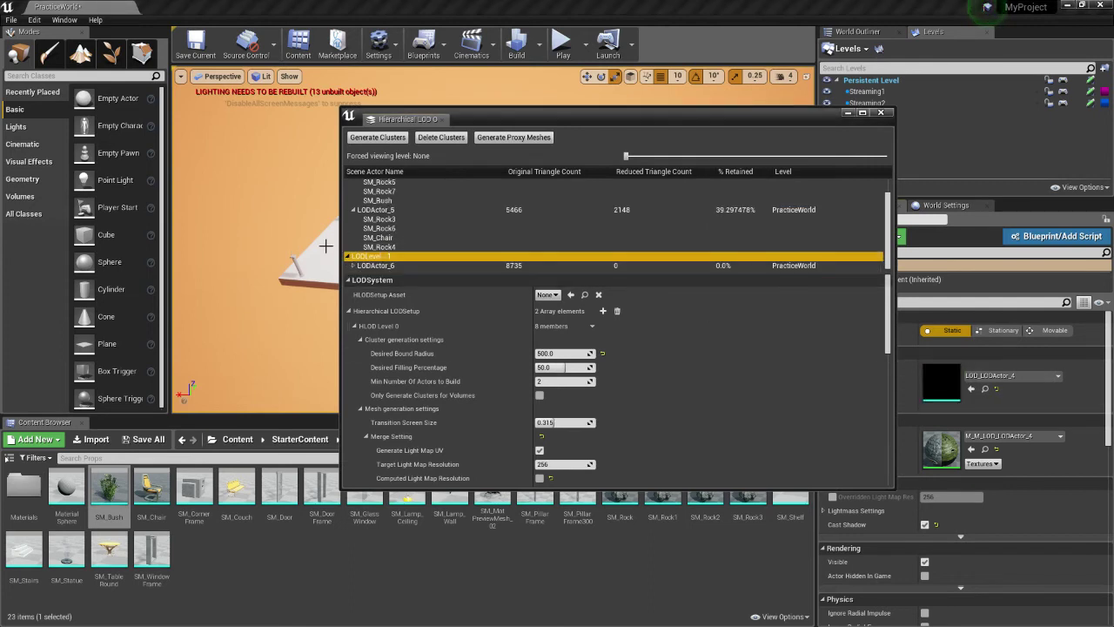
scroll(353, 259, "up", 1)
scroll(388, 314, "down", 1)
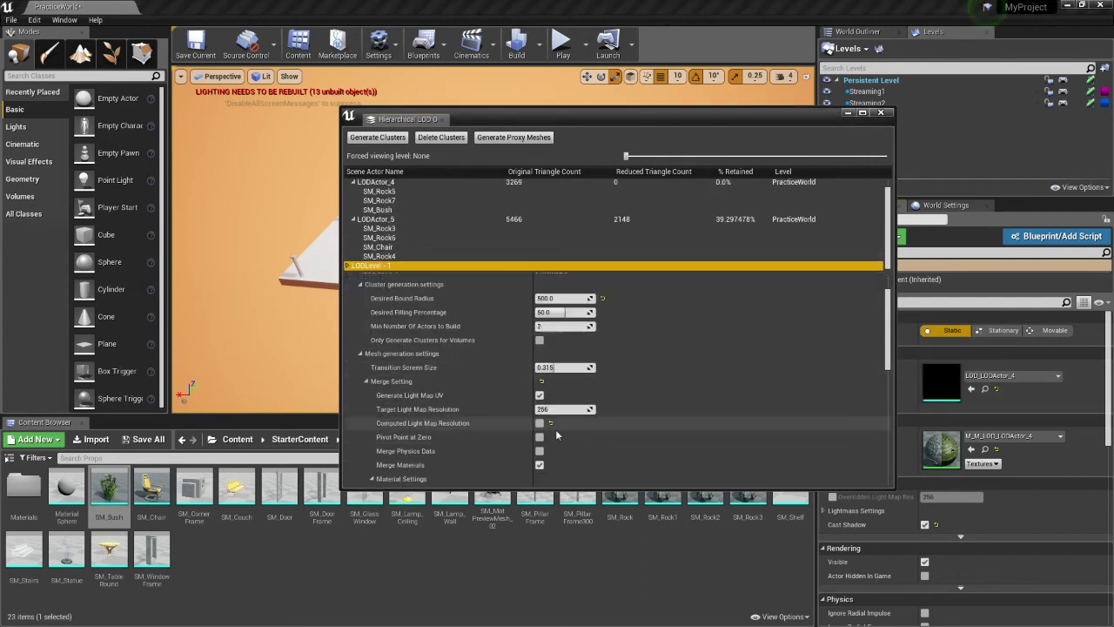
left_click(353, 309)
left_click(355, 309)
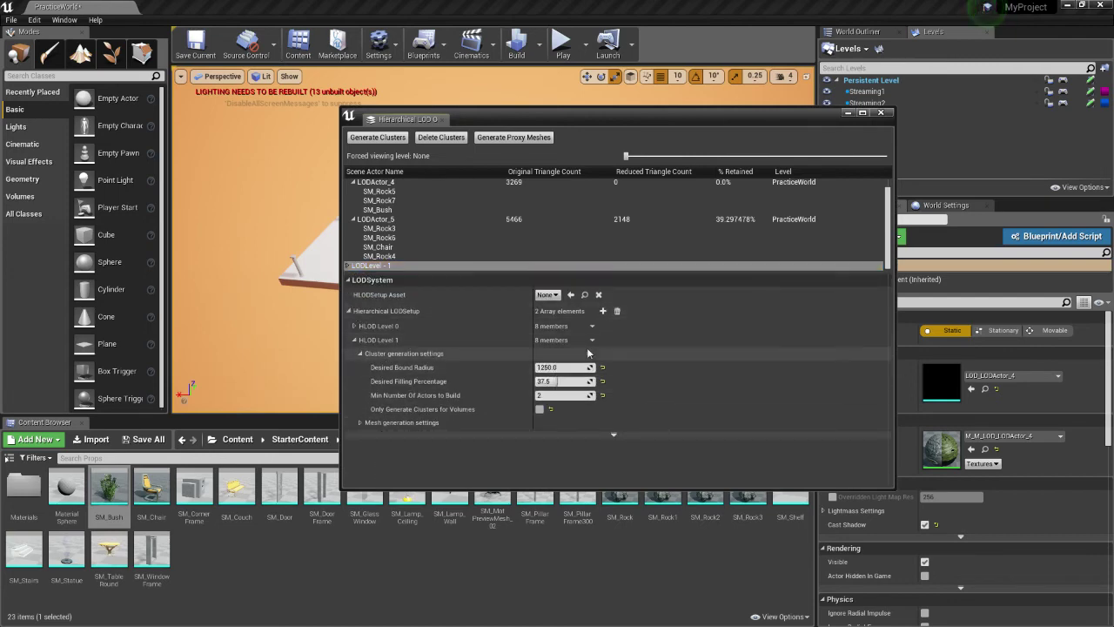
Minimize the Hierarchical LOD Outliner and view the two groups of rocks and props across the floor
left_click(849, 114)
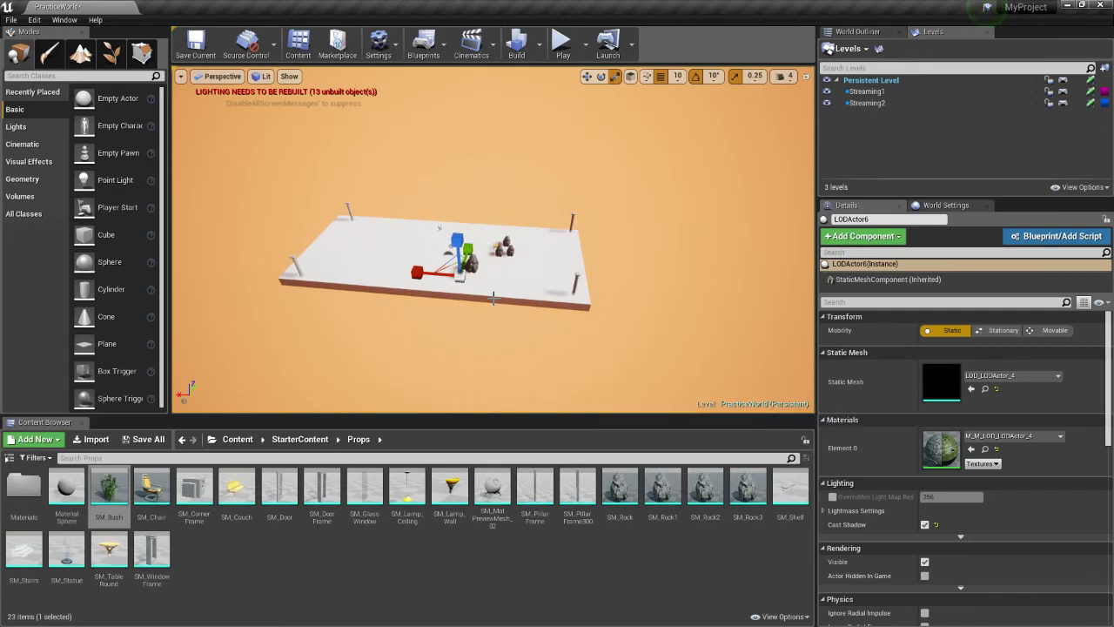
key("w")
right_click_drag(494, 298, 542, 302)
key("a")
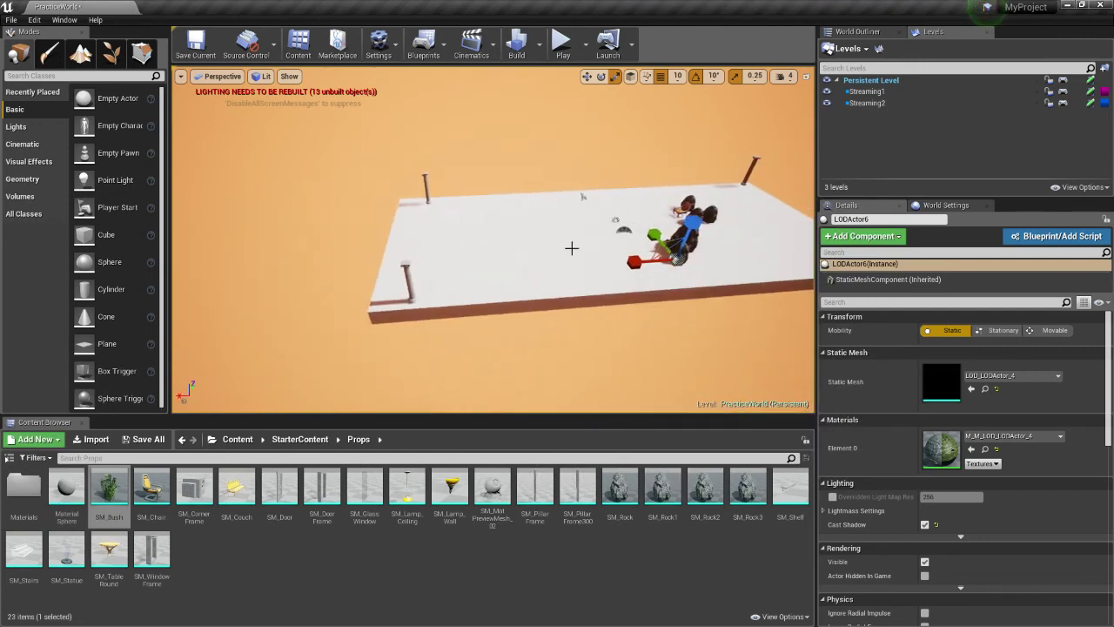
key("d")
right_click_drag(572, 248, 622, 213)
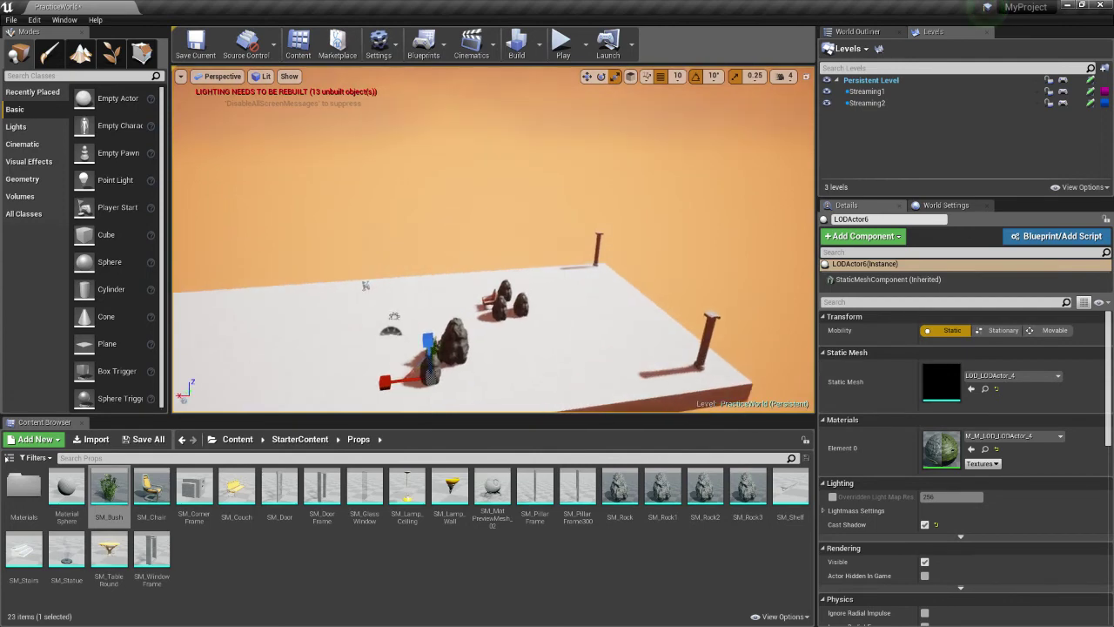
Reopen the Hierarchical LOD Outliner, select SM_Rock4 and expand LODLevel - 1
left_click(64, 19)
left_click(90, 67)
left_click(398, 259)
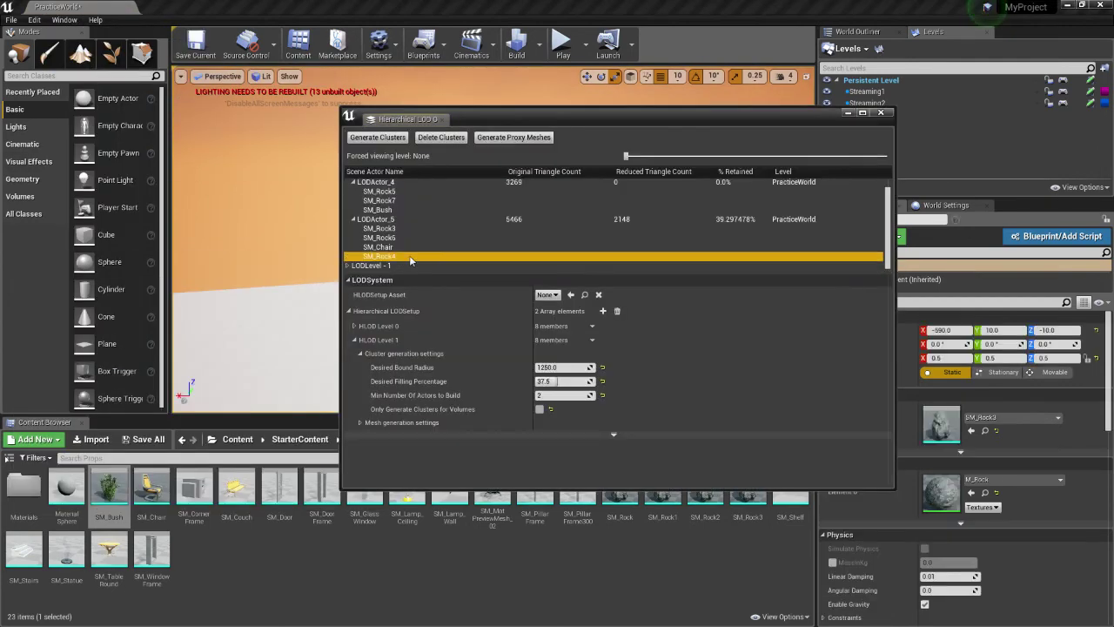
left_click(385, 267)
left_click(348, 268)
left_click(303, 342)
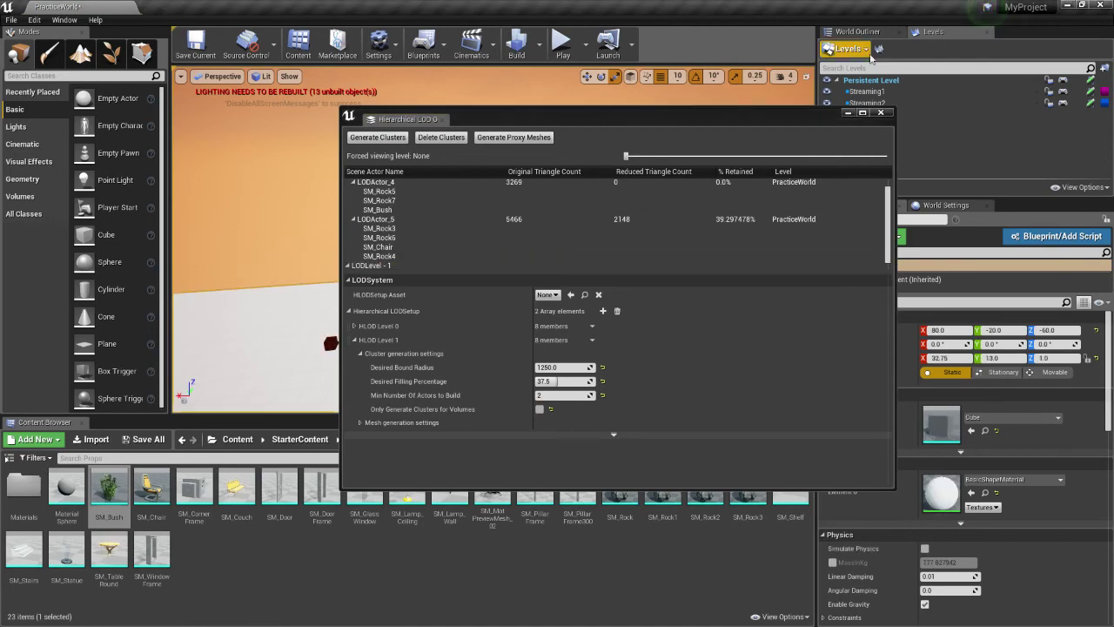
Show the scene's actor list beside the Hierarchical LOD Outliner and select SM_Rock7
left_click(857, 32)
left_click_drag(750, 120, 590, 118)
left_click(924, 130)
left_click(926, 140)
scroll(914, 139, "down", 2)
left_click(874, 172)
scroll(273, 219, "down", 1)
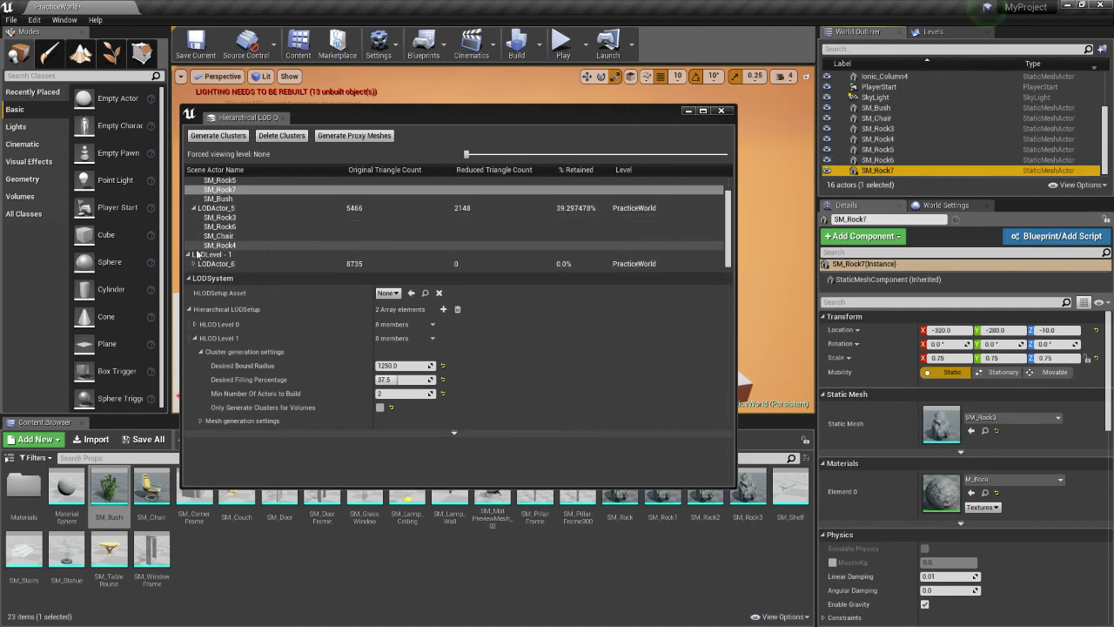
Collapse LODLevel - 0 and expand LODActor_6 to list its two child clusters
scroll(193, 213, "up", 1)
left_click(189, 181)
left_click(206, 200)
left_click(194, 200)
left_click(221, 209)
left_click(231, 218)
Try to add SM_Rock5 from the scene's actor list to the LODLevel - 1 cluster
left_click(909, 151)
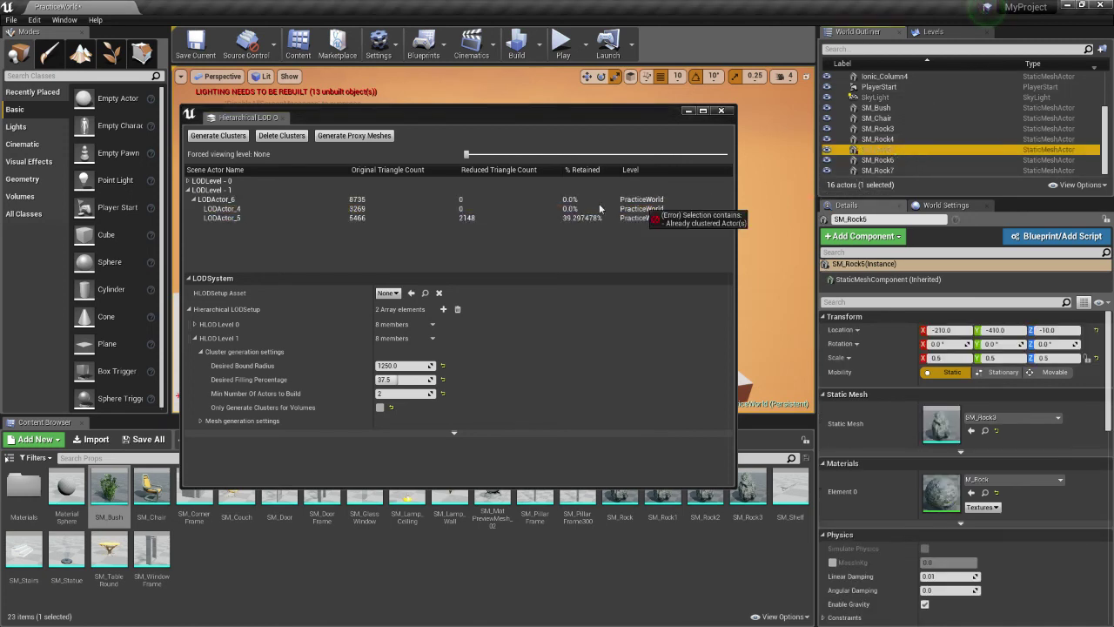
left_click_drag(600, 207, 220, 218)
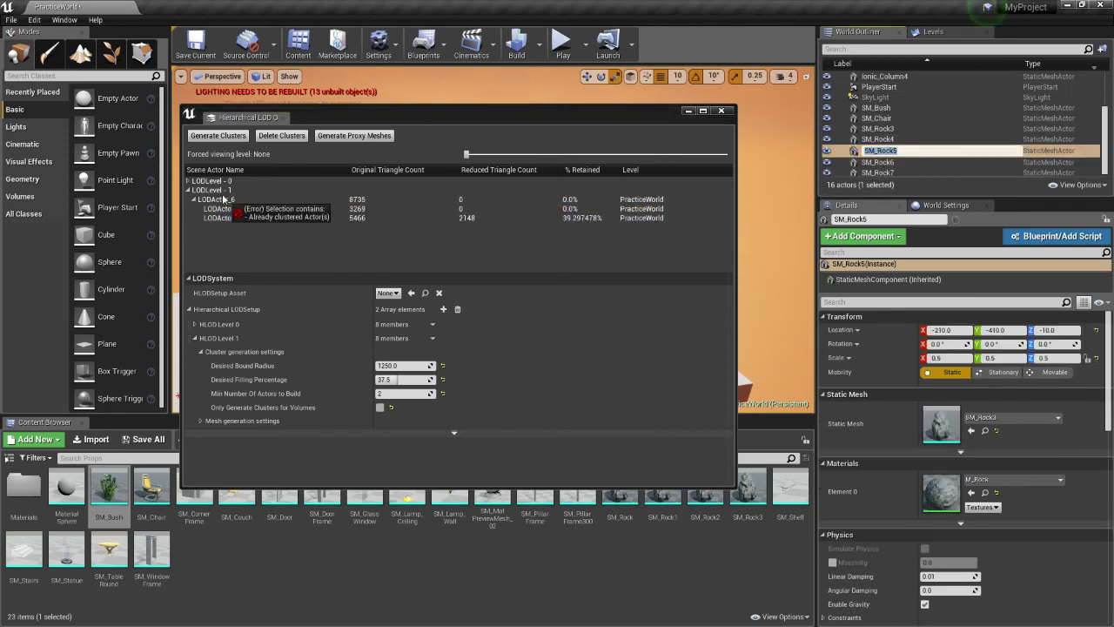
left_click_drag(910, 151, 908, 152)
left_click(887, 162)
left_click(879, 150)
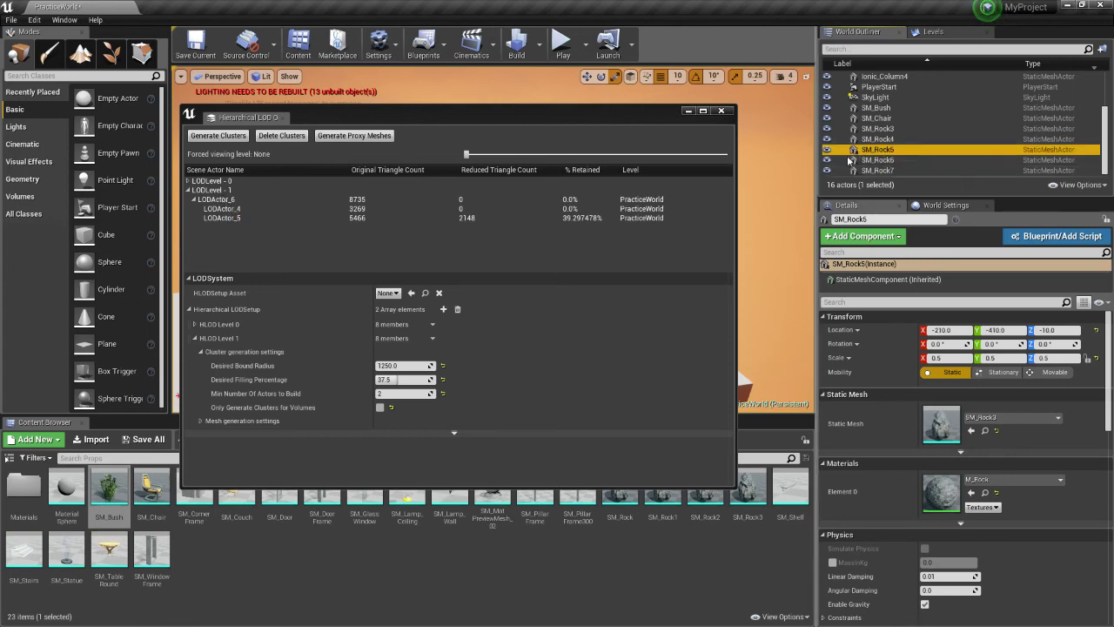
Move the Hierarchical LOD Outliner clear of the scene, and select SM_Rock7 and the corner column Ionic_Column3 for comparison
left_click(260, 209)
left_click_drag(437, 114, 378, 358)
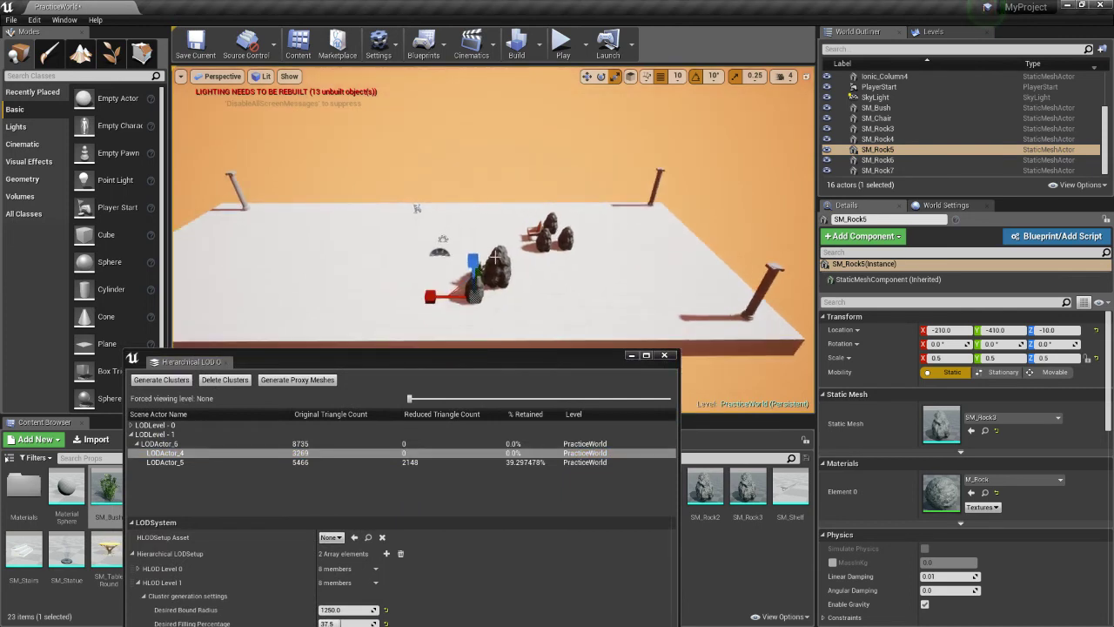
left_click(486, 280)
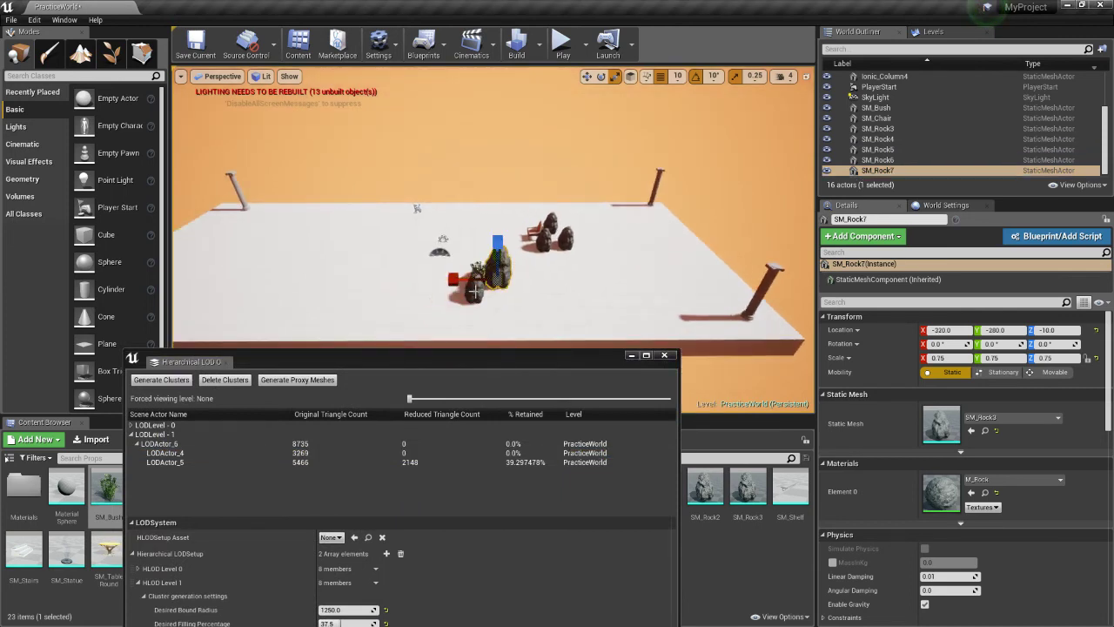
key("a")
right_click_drag(519, 287, 740, 211)
left_click(790, 227)
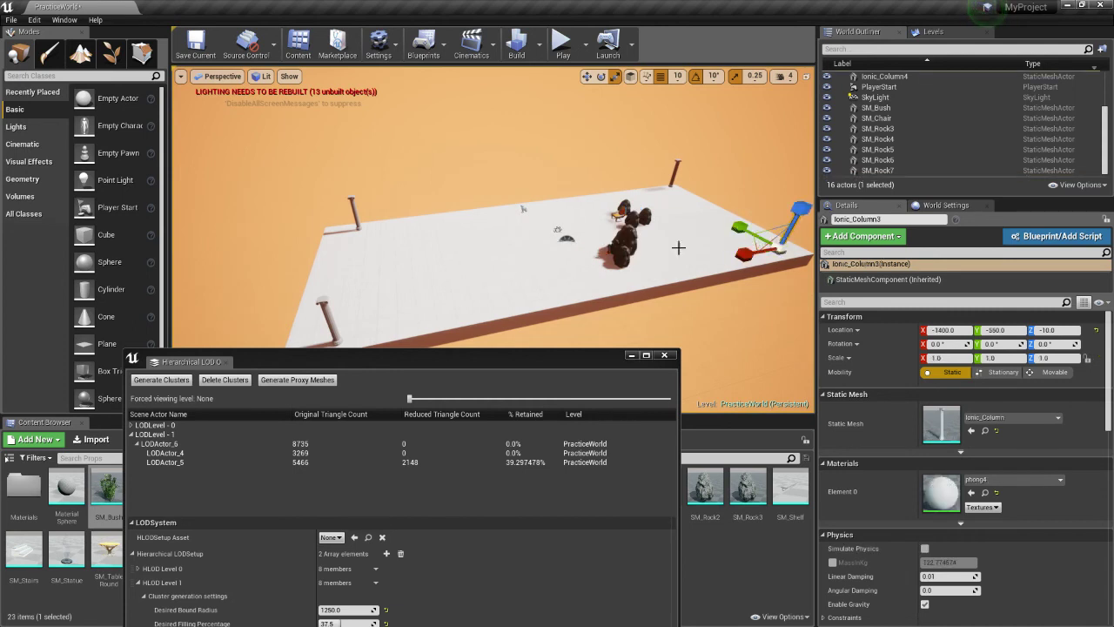
Examine the columns at the other corners of the floor and select the Cube floor
key("d")
right_click_drag(699, 157, 348, 232)
key("a")
right_click_drag(422, 218, 679, 224)
right_click_drag(398, 267, 380, 335)
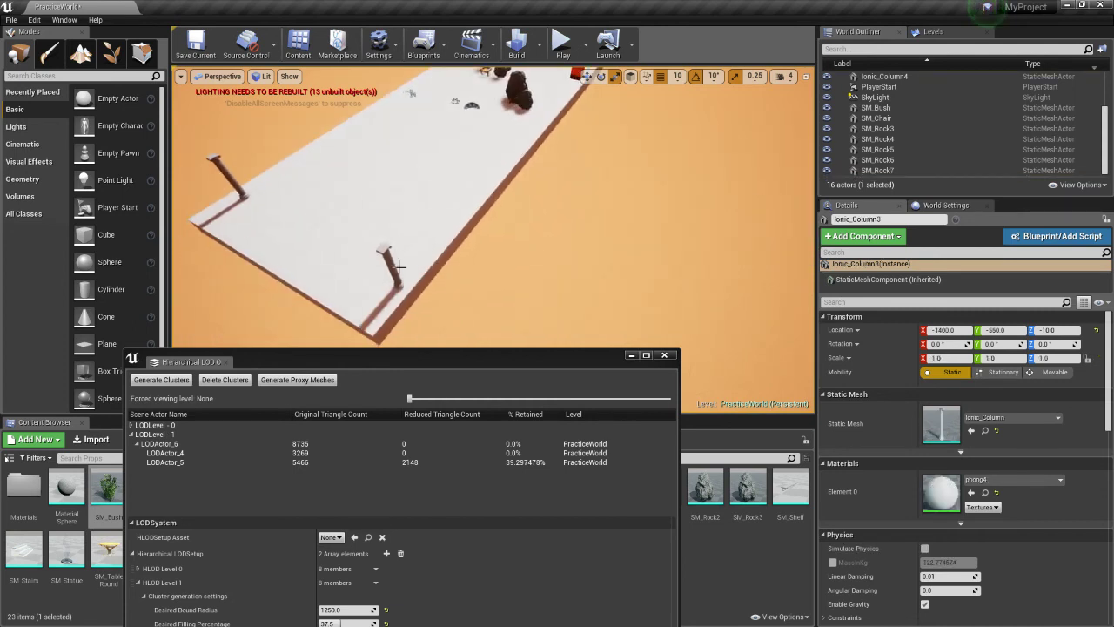
left_click(386, 271)
key("d")
right_click_drag(479, 203, 270, 187)
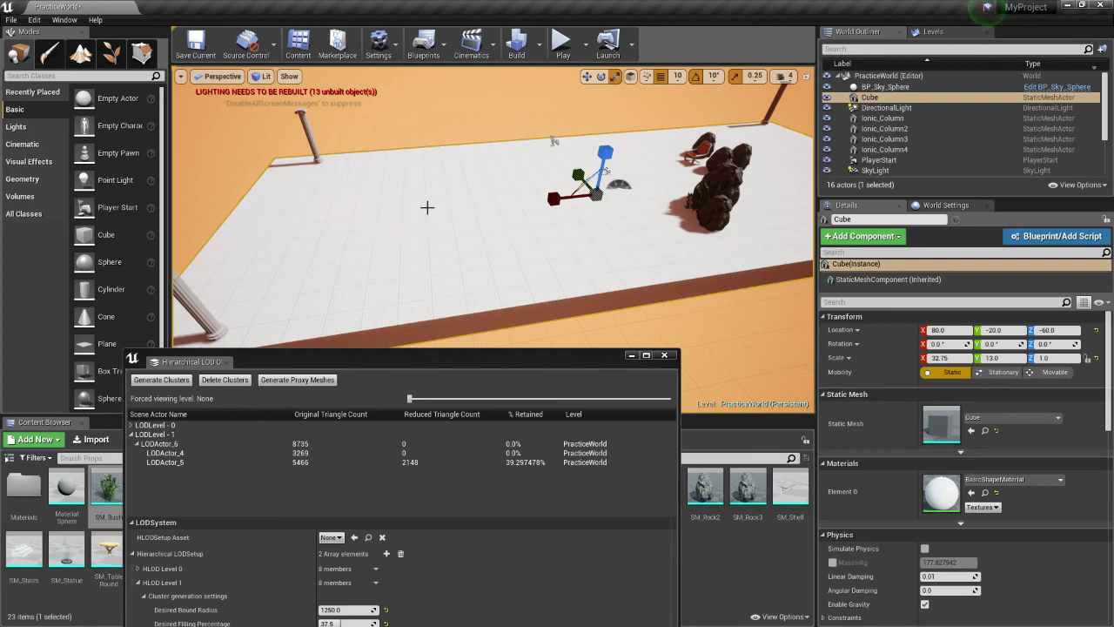
key("s")
right_click_drag(403, 207, 542, 164)
key("s")
Reposition the Hierarchical LOD Outliner and orbit the scene to compare the spacing of the two rock groups
left_click_drag(382, 356, 400, 134)
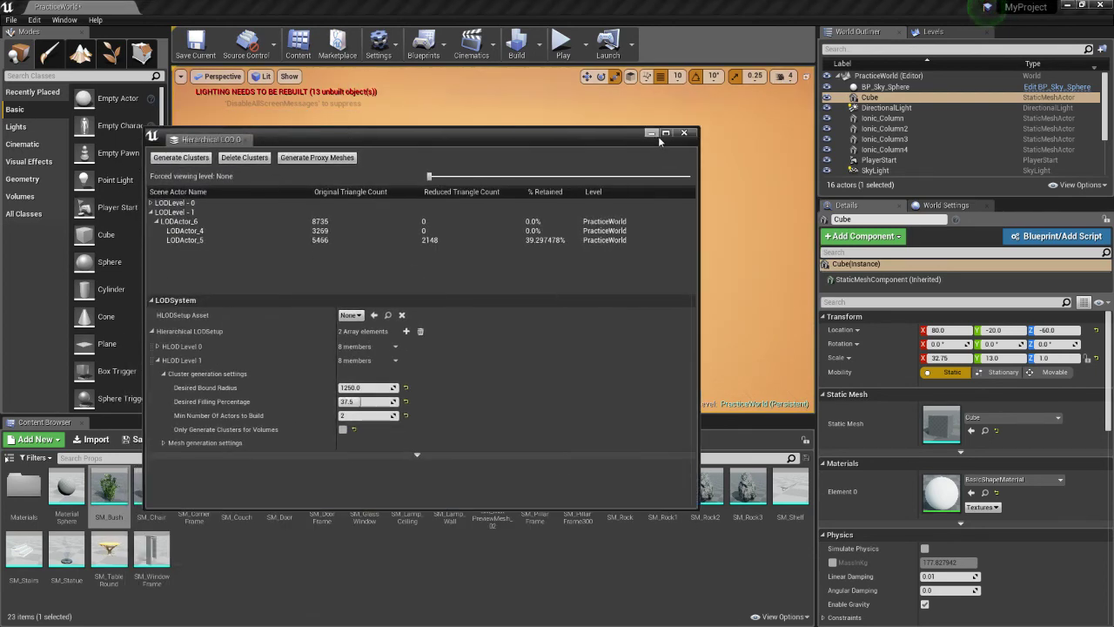
left_click_drag(584, 139, 556, 350)
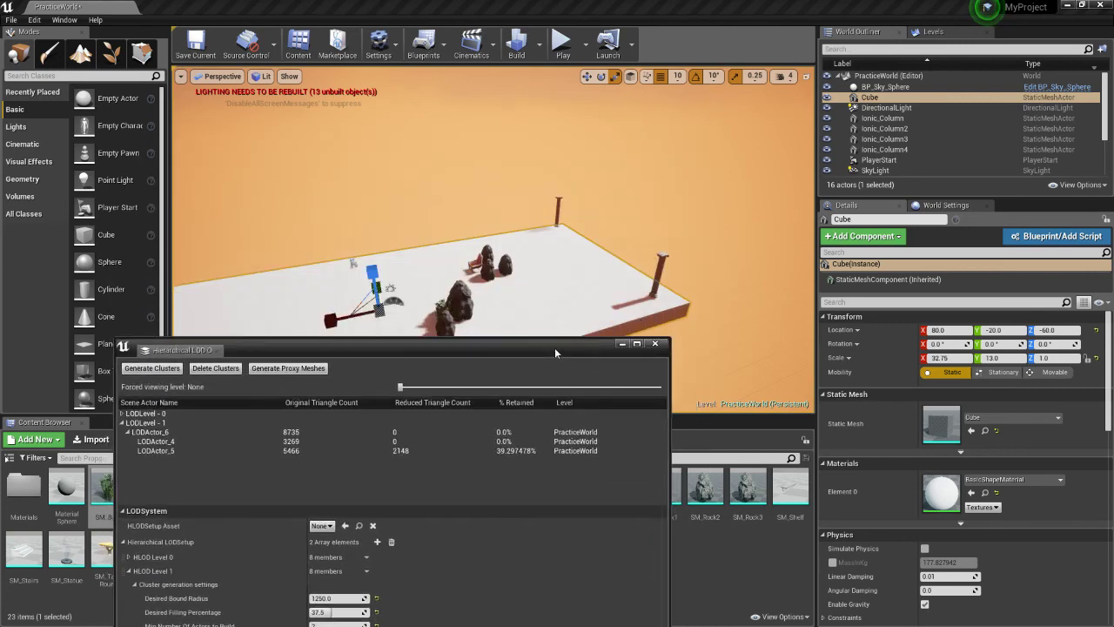
key("a")
right_click_drag(550, 287, 653, 312)
left_click_drag(488, 318, 516, 275, "alt")
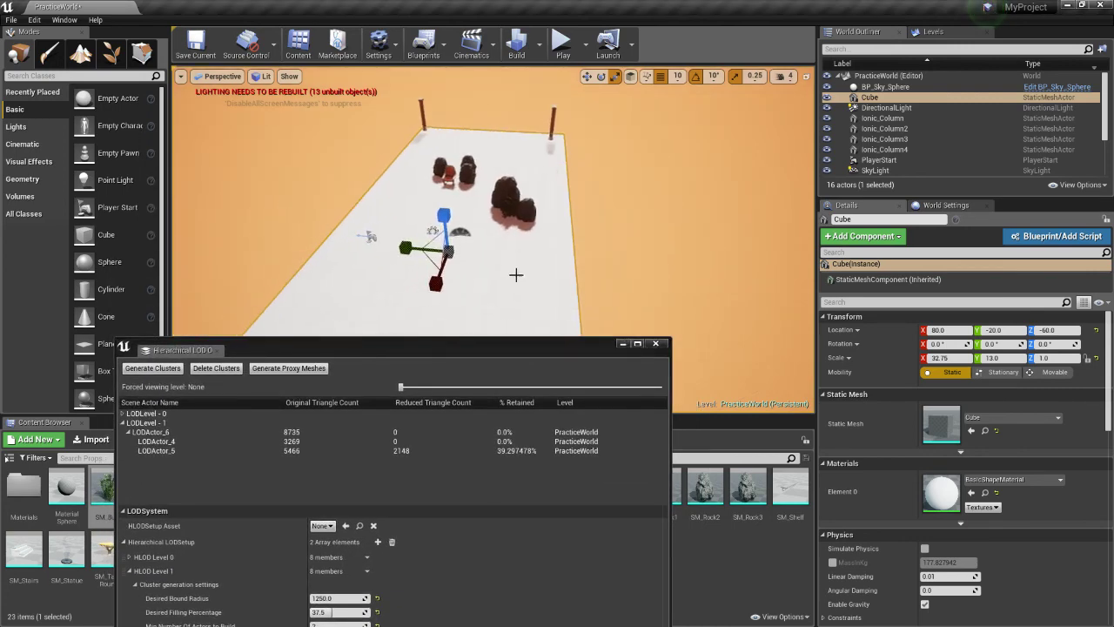
left_click_drag(522, 228, 401, 240, "alt")
right_click_drag(488, 218, 539, 222)
left_click_drag(331, 247, 261, 255, "alt")
left_click_drag(446, 238, 546, 289, "alt")
Select SM_Rock7 in the scene, minimize the Hierarchical LOD Outliner and view both prop groups from other angles
left_click(486, 229)
left_click_drag(519, 357, 511, 165)
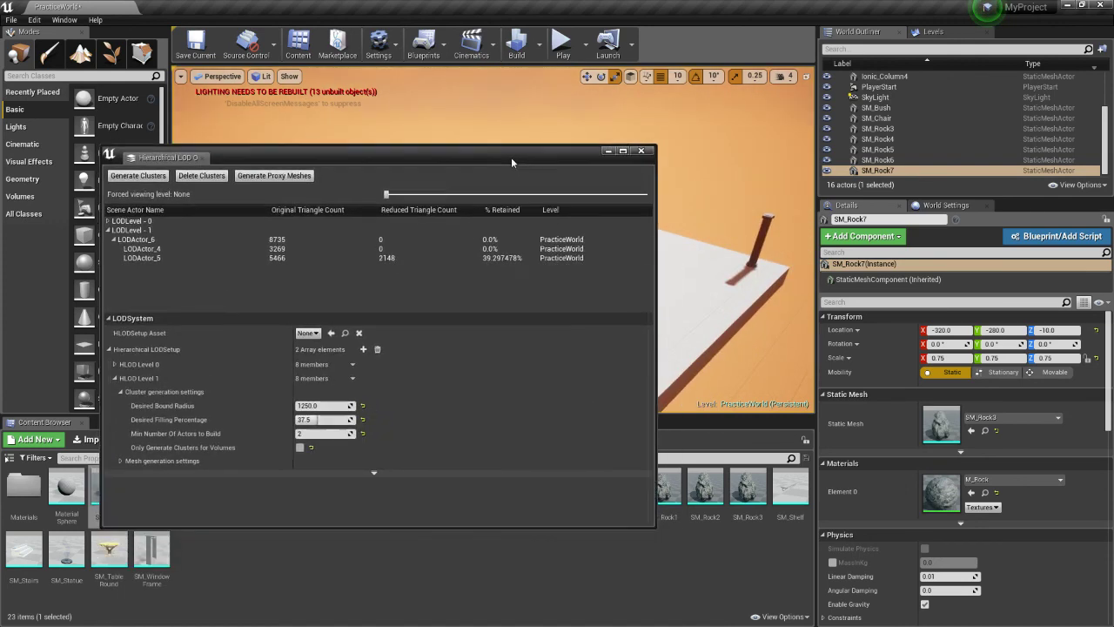
left_click(615, 151)
left_click_drag(507, 234, 836, 322, "alt")
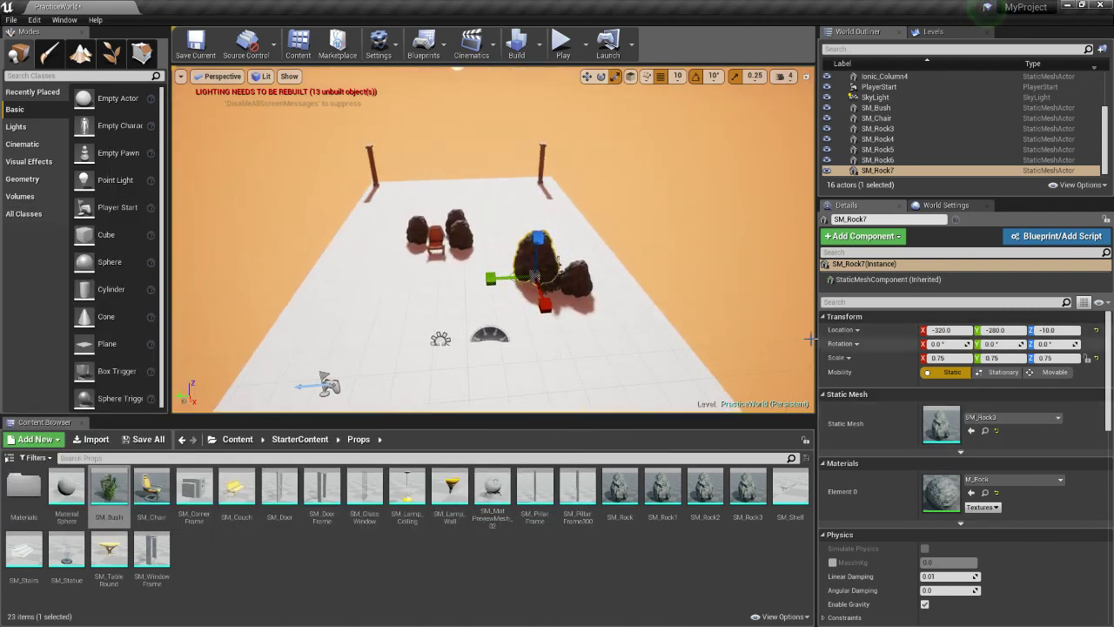
right_click_drag(493, 253, 679, 230)
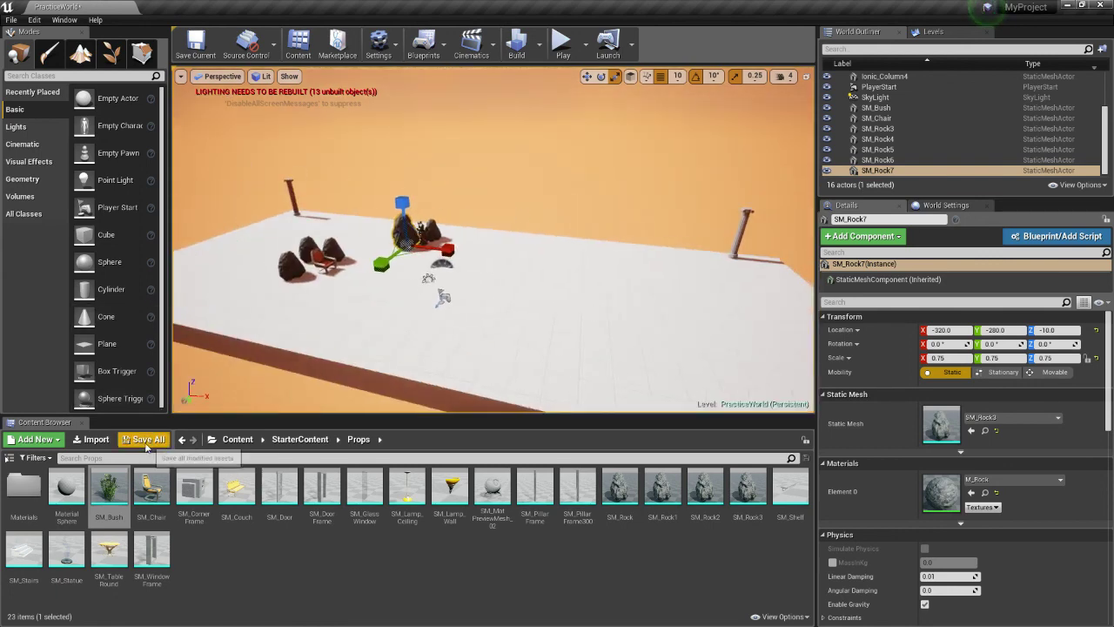